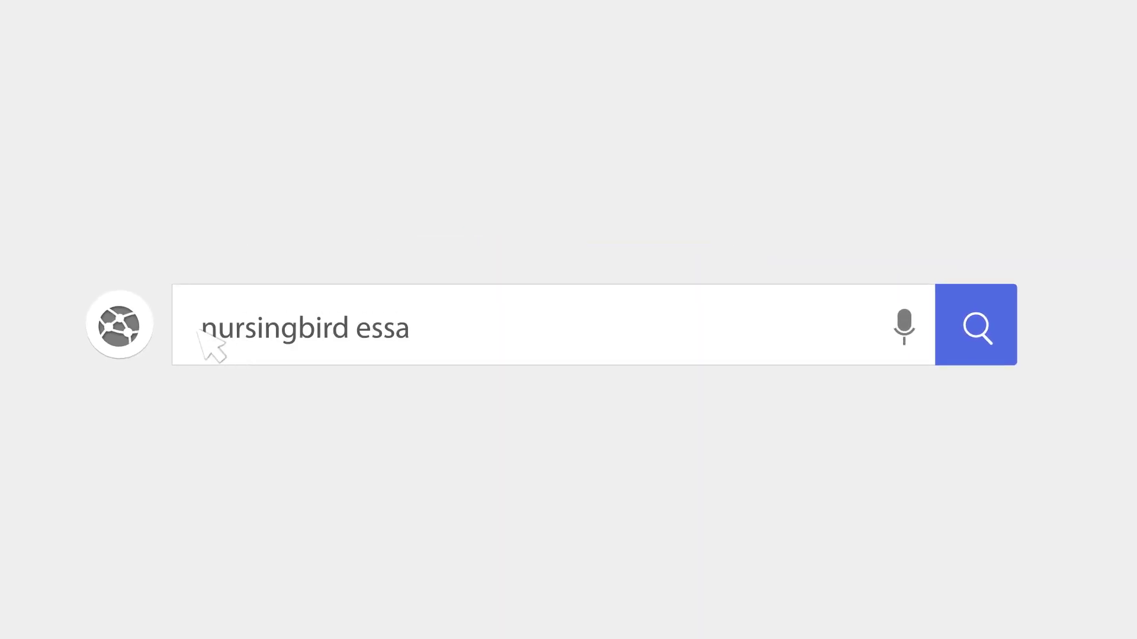
Step: Run the essay search, then type the heading 'Pressure Ulcers: Condition Study and Its Management' and start a new paragraph
{"action": "left_click", "coordinate": [983, 354]}
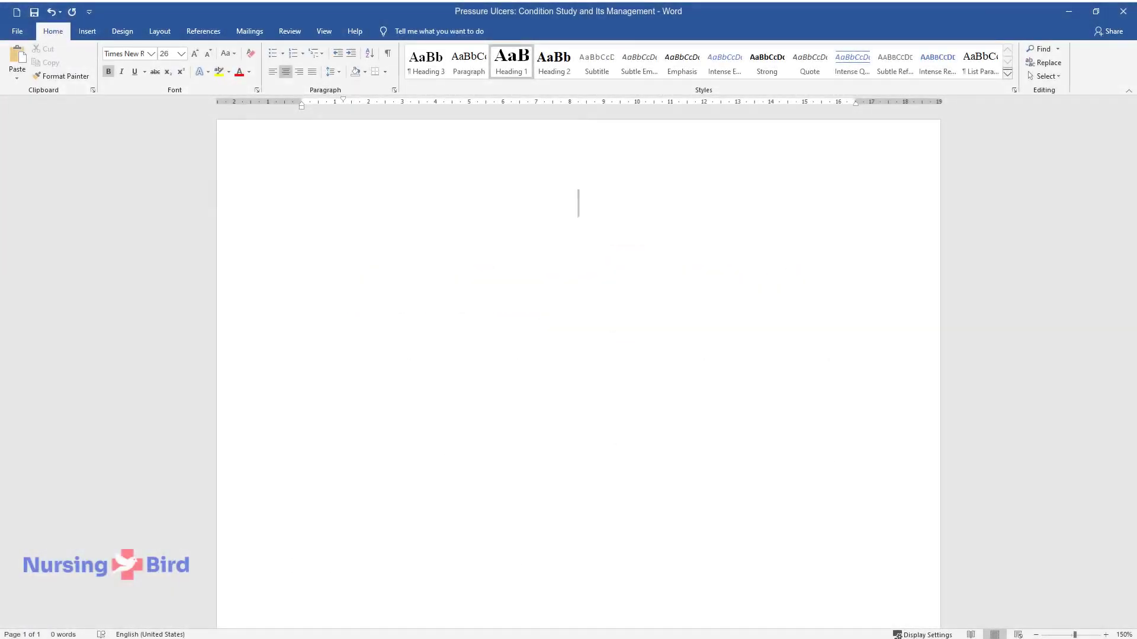
{"action": "type", "text": "Pressure Ulce"}
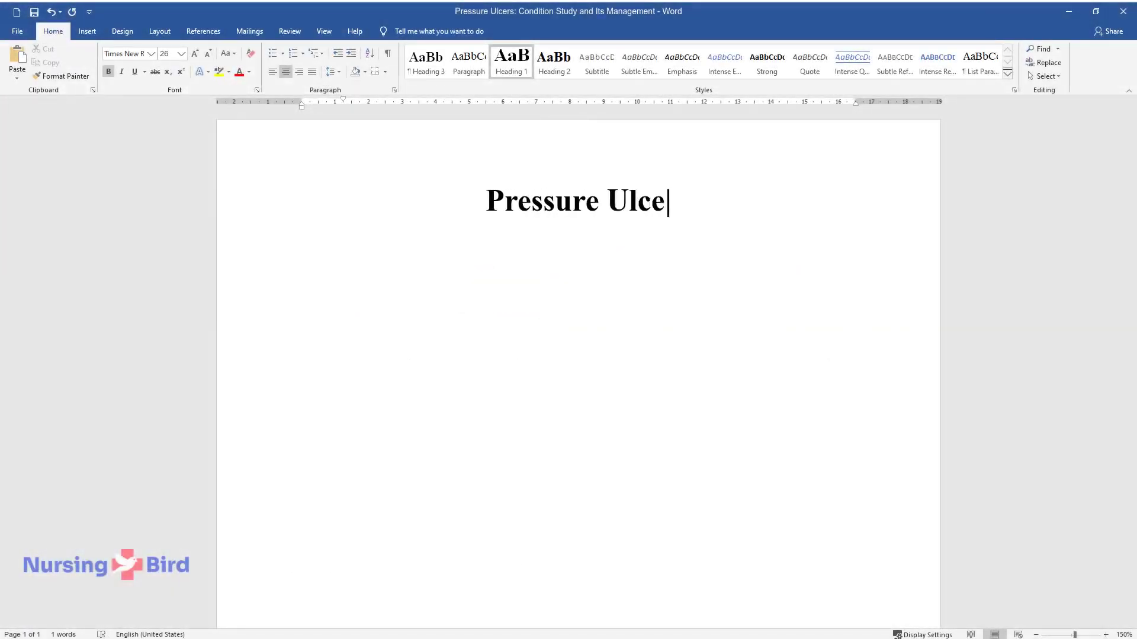
{"action": "type", "text": "rs: Condition Study and Its Management"}
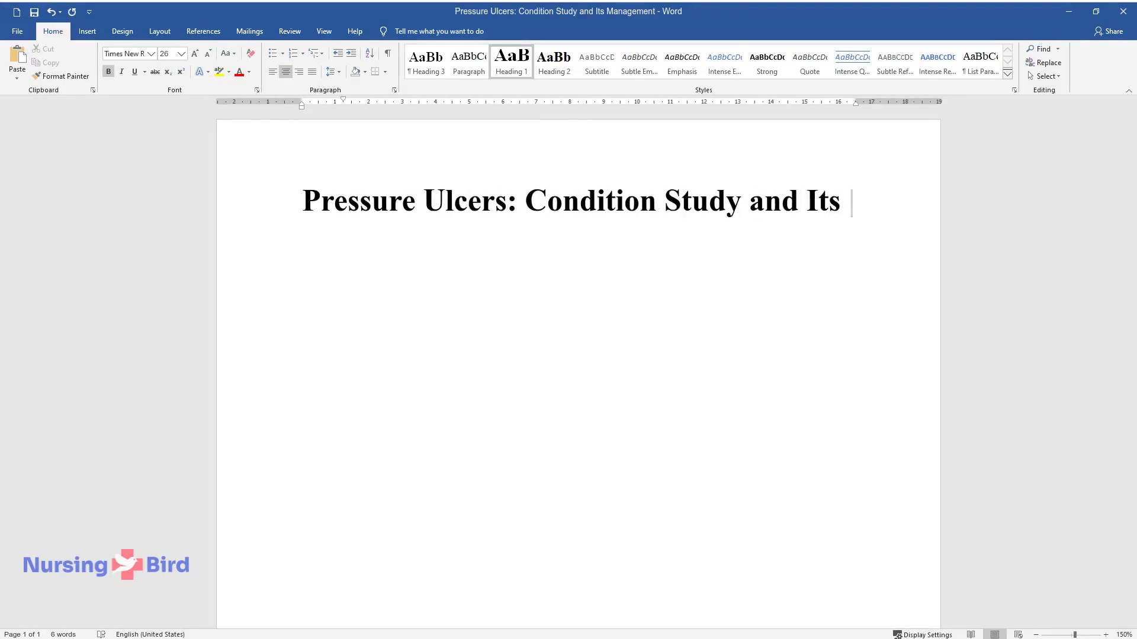
{"action": "key", "text": "Return"}
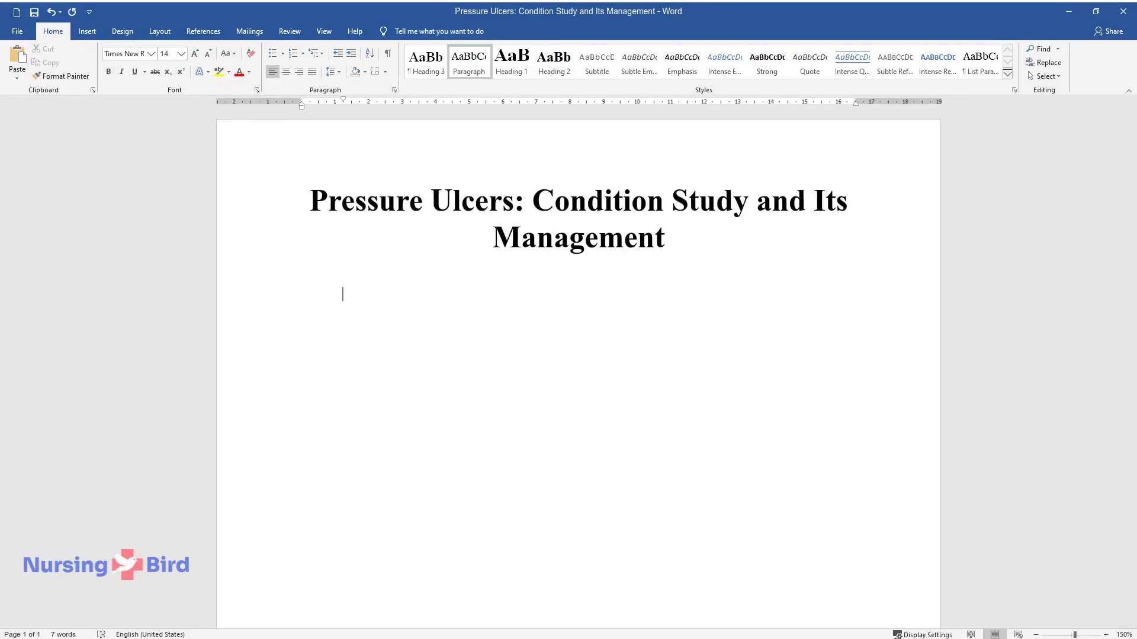
Step: Begin the opening paragraph with 'Pressure ulcer is the skin and underlying tissue condition due to tedious pressure…'
{"action": "type", "text": "Pressure ulcer is the skin an"}
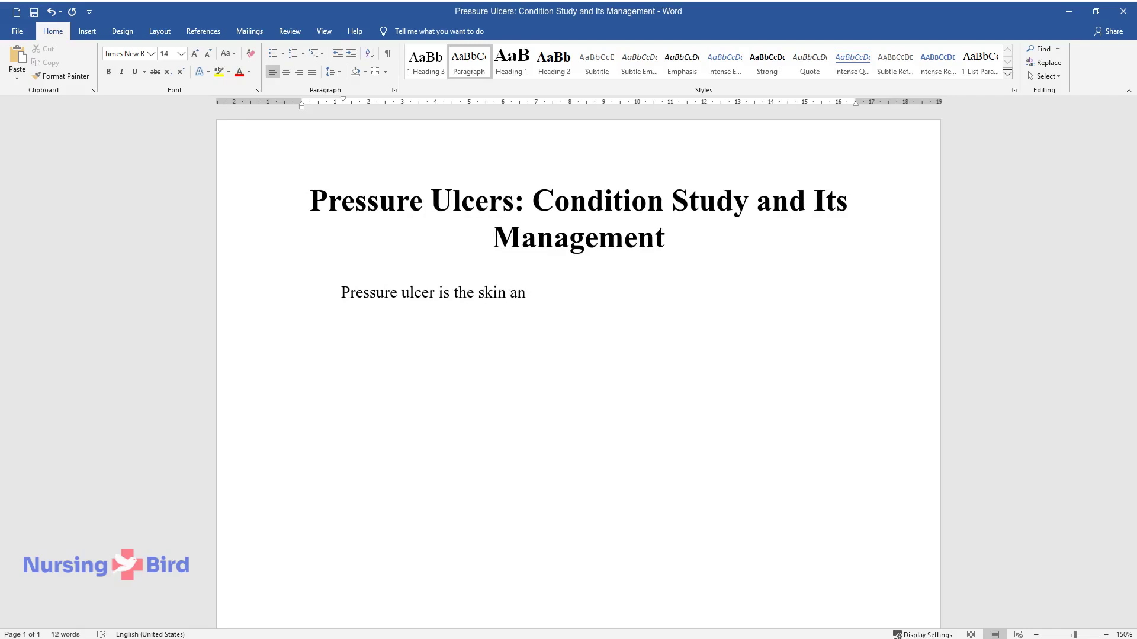
{"action": "type", "text": "d underlying tissue condition due"}
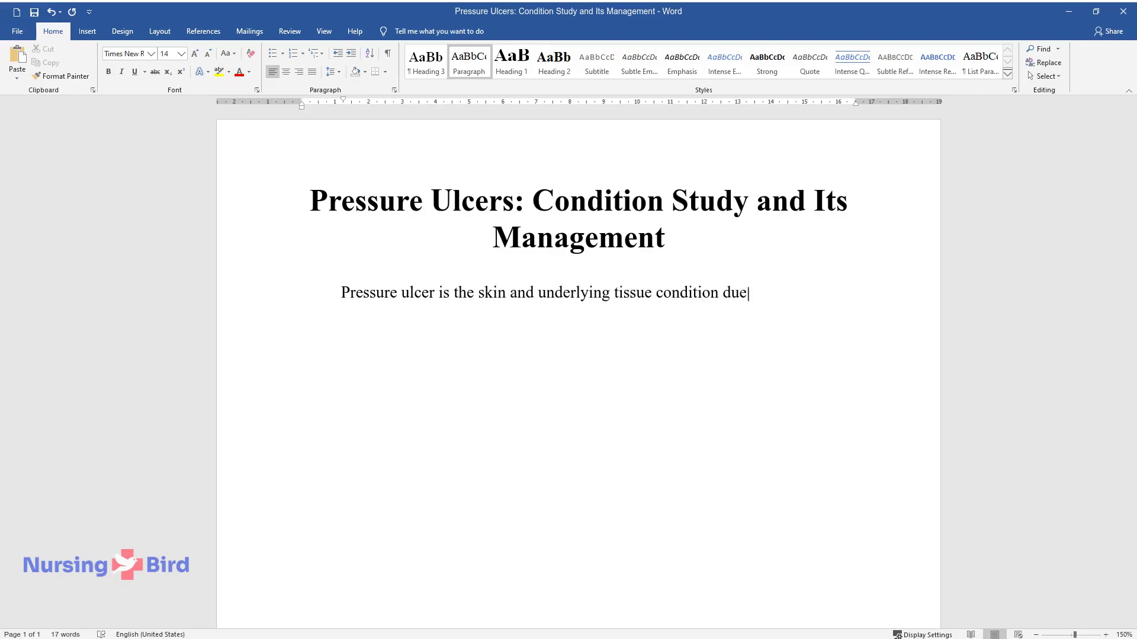
{"action": "type", "text": " to tedious pressure shea"}
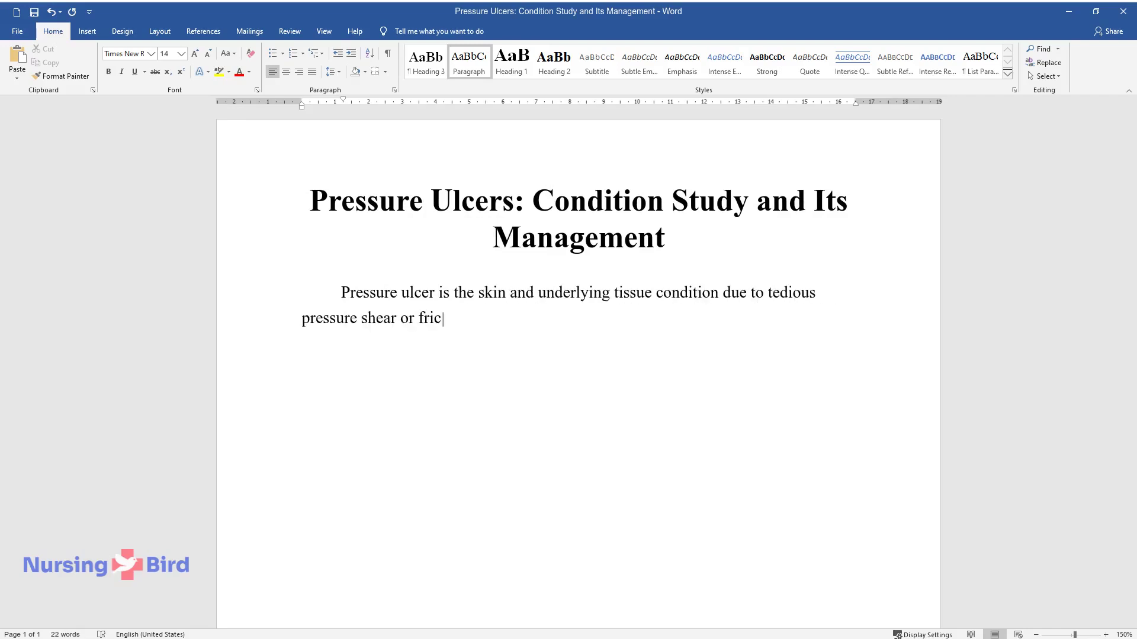
{"action": "type", "text": "r or friction on the precise body parts. T"}
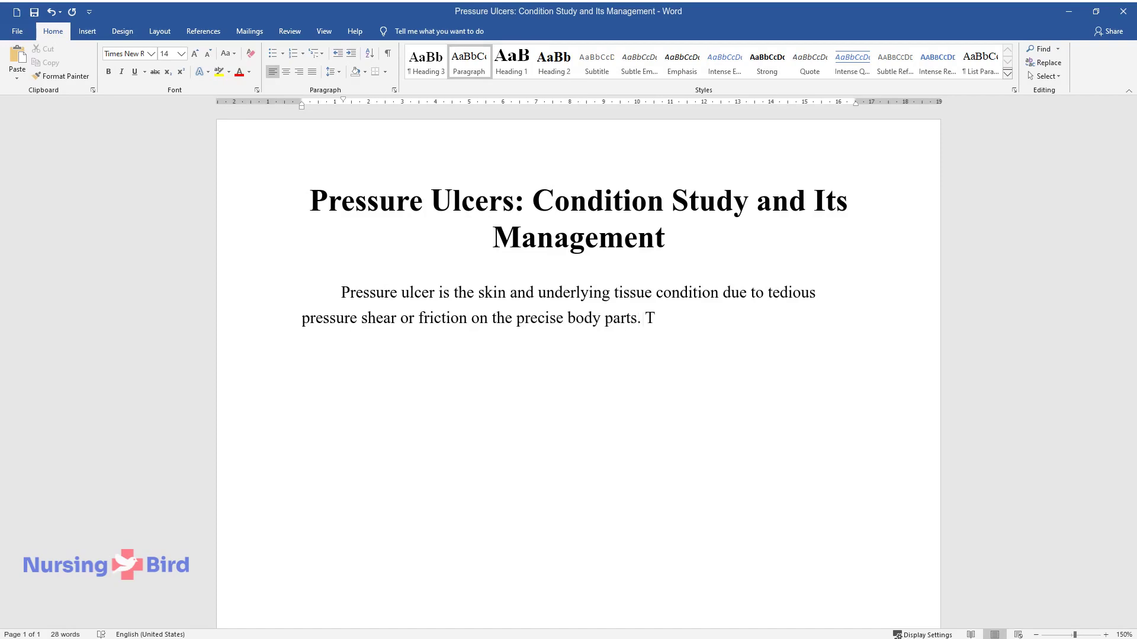
{"action": "type", "text": "heir formation can be due to impa"}
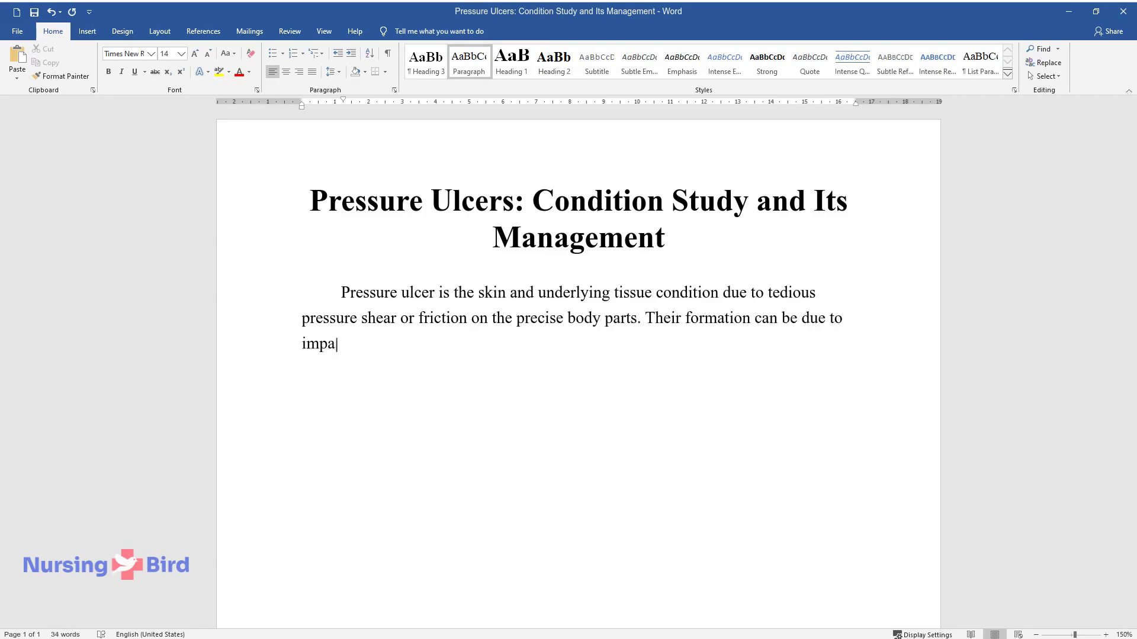
{"action": "type", "text": "irment of sensation and movement,"}
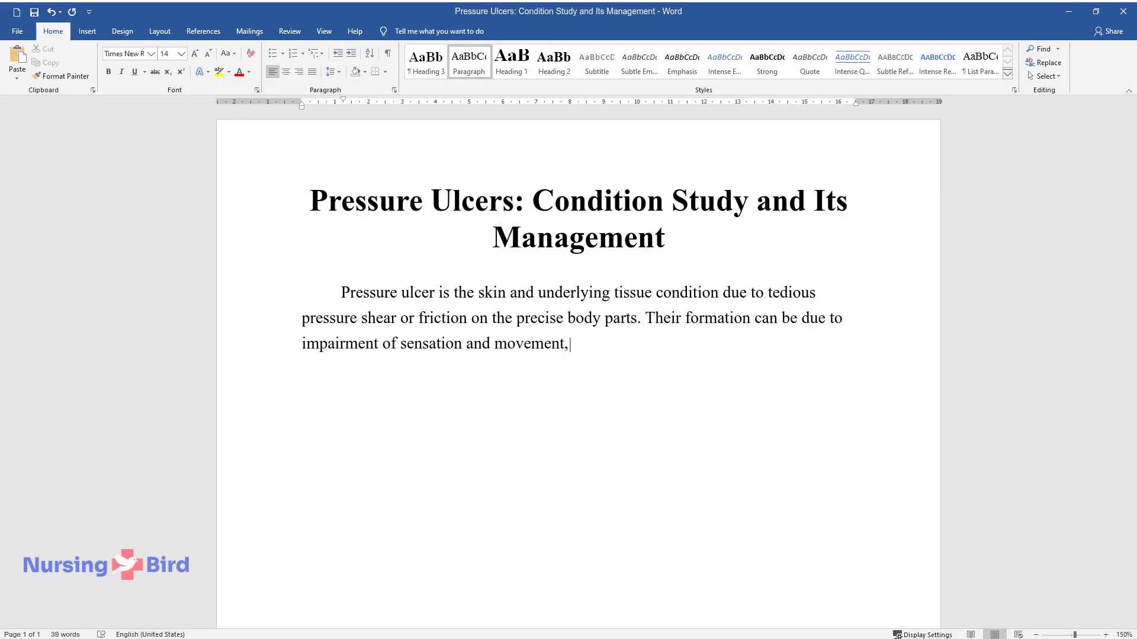
{"action": "type", "text": " a medical condition altering blood flow, poo"}
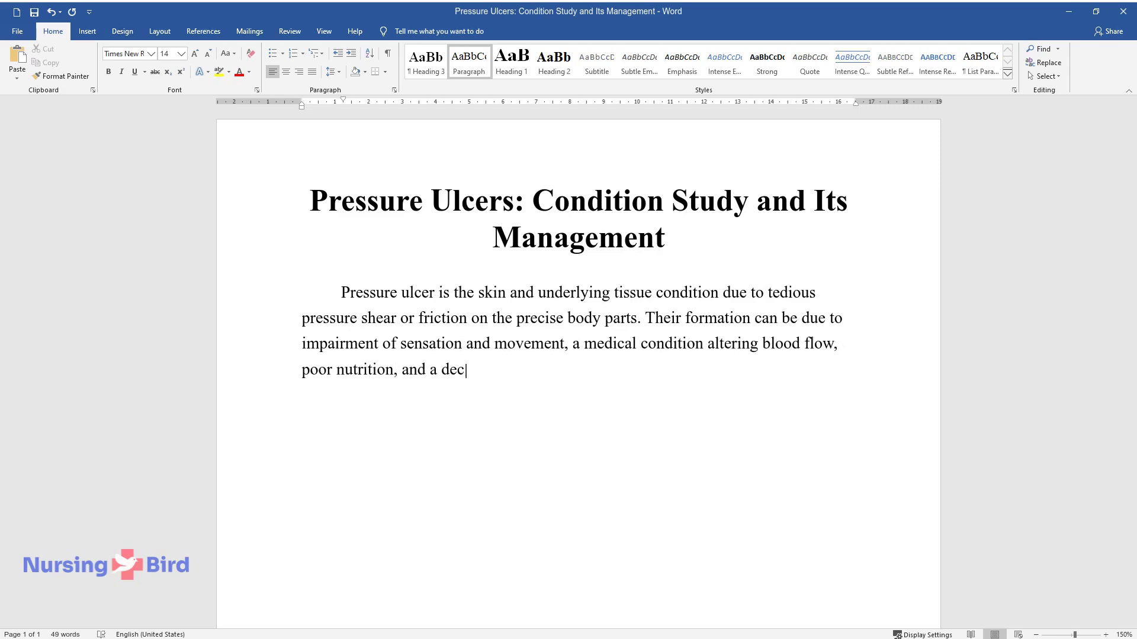
{"action": "type", "text": "r nutrition, and a decline in reactive hyperemia. The co"}
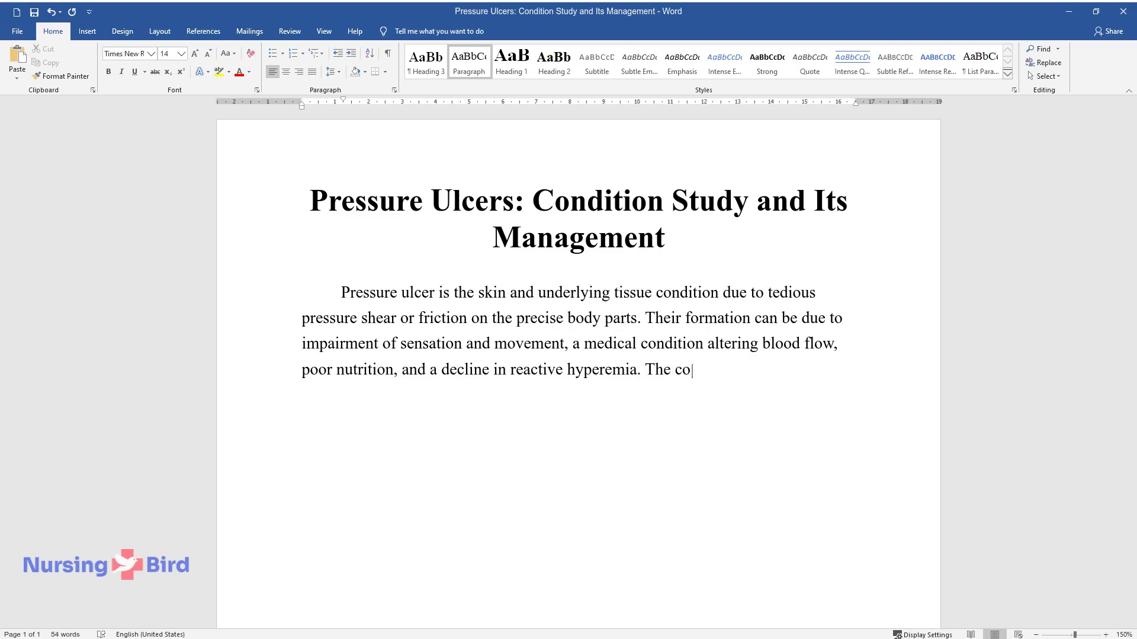
{"action": "type", "text": "ndition can occur due to the sequence of these fac"}
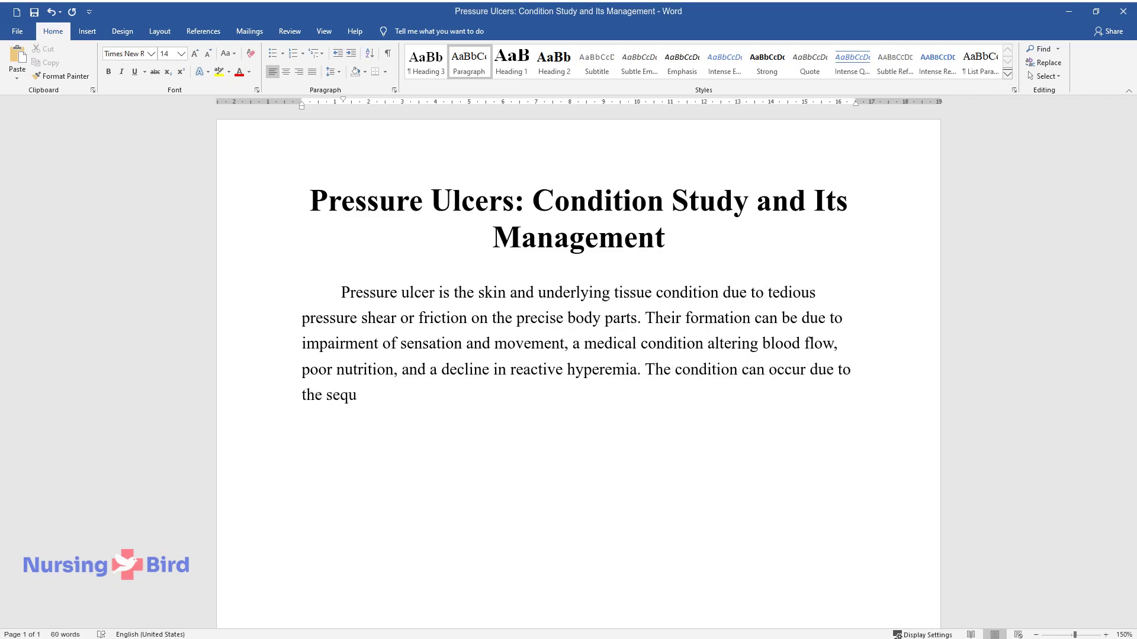
{"action": "type", "text": "tors or individu"}
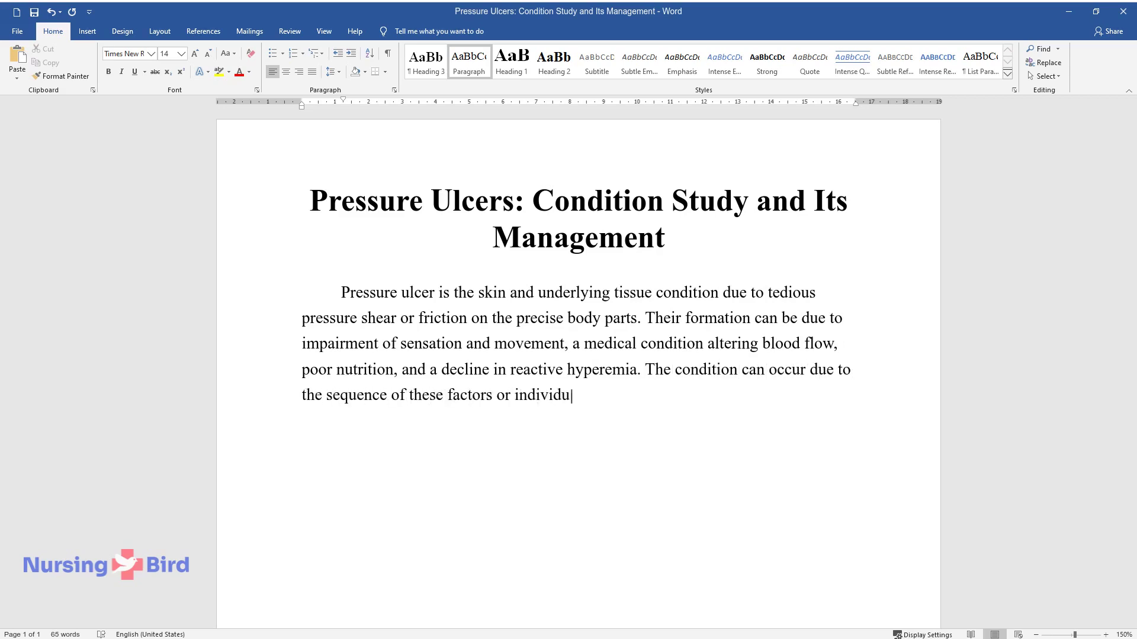
{"action": "type", "text": "al factors. It is experienced by p"}
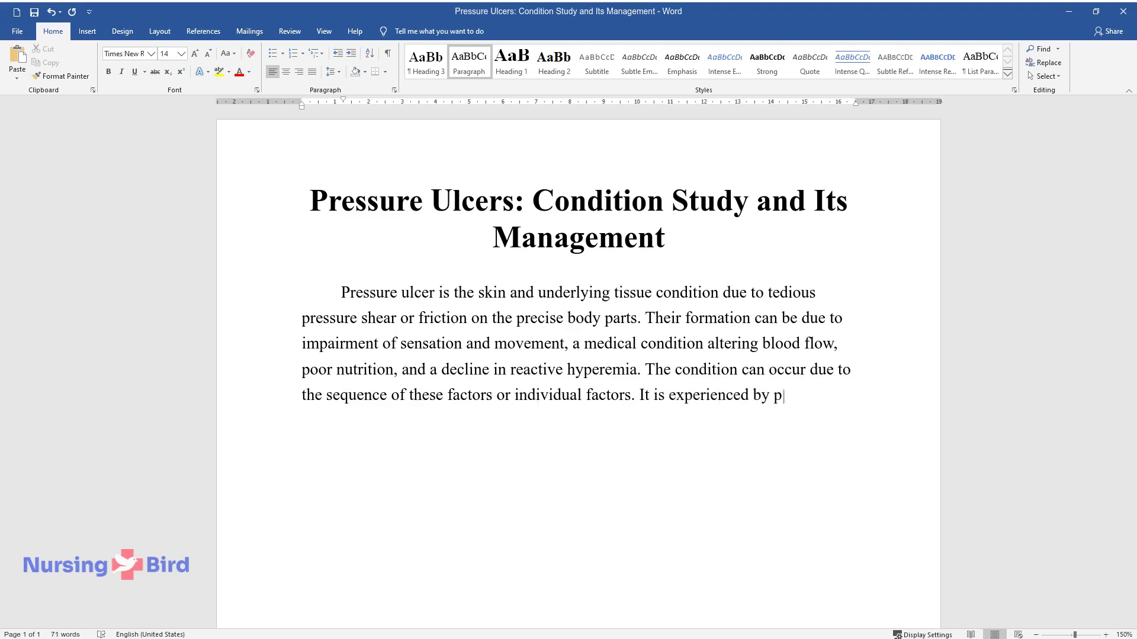
{"action": "type", "text": "eople mostly restricted in the sa"}
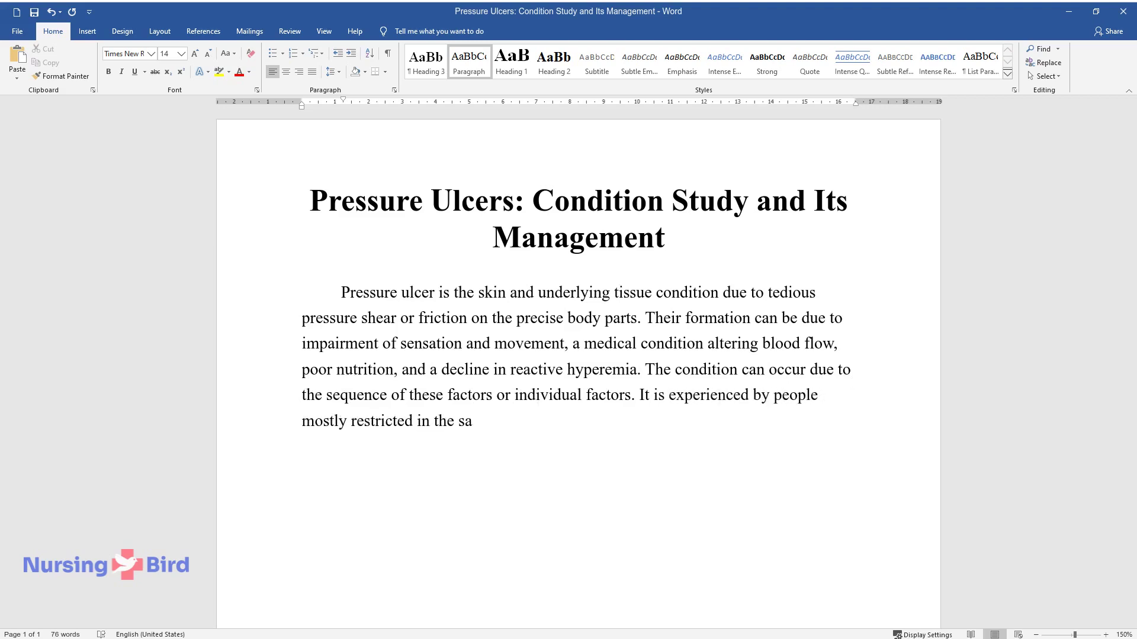
{"action": "type", "text": "me position, such as in a bed or "}
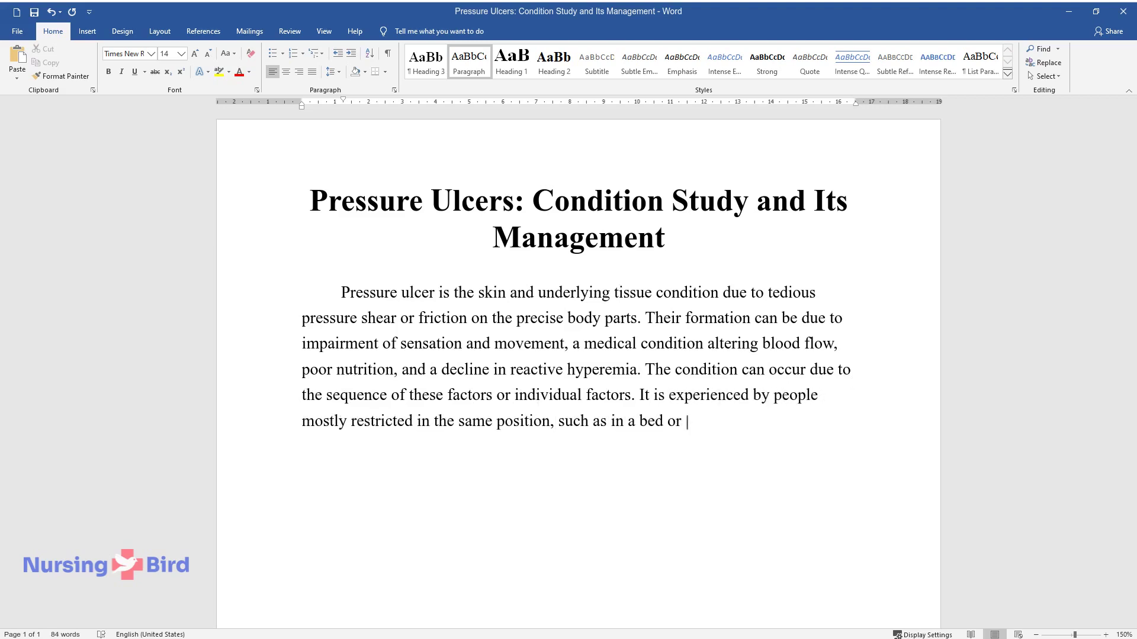
{"action": "type", "text": "wheelchair. According to the research, older peopl"}
Step: Complete the opening paragraph on signs, symptoms and stages, ending '…find better strategies.', and start a new paragraph
{"action": "scroll", "coordinate": [577, 281], "scroll_direction": "down", "scroll_amount": 2}
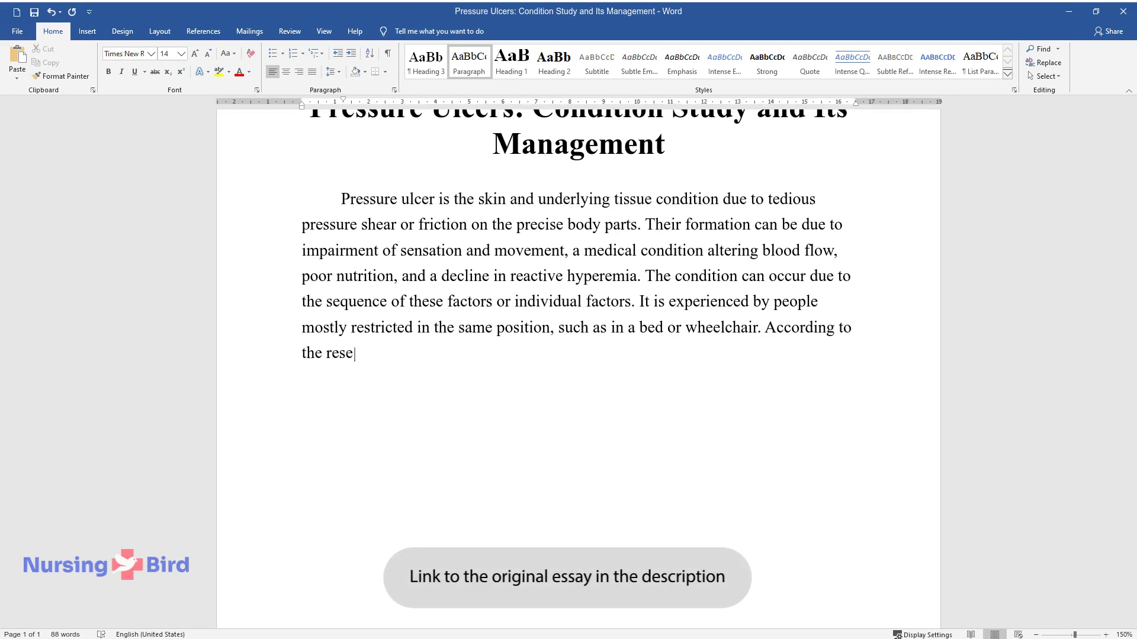
{"action": "type", "text": "e represent the s"}
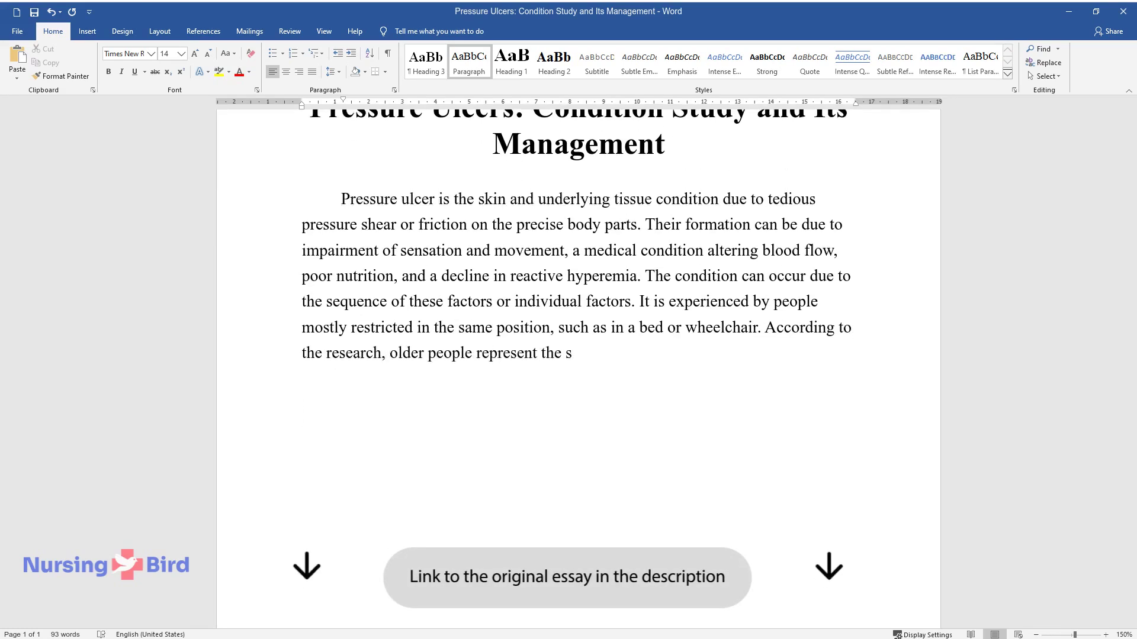
{"action": "type", "text": "ingle largest group likely to suf"}
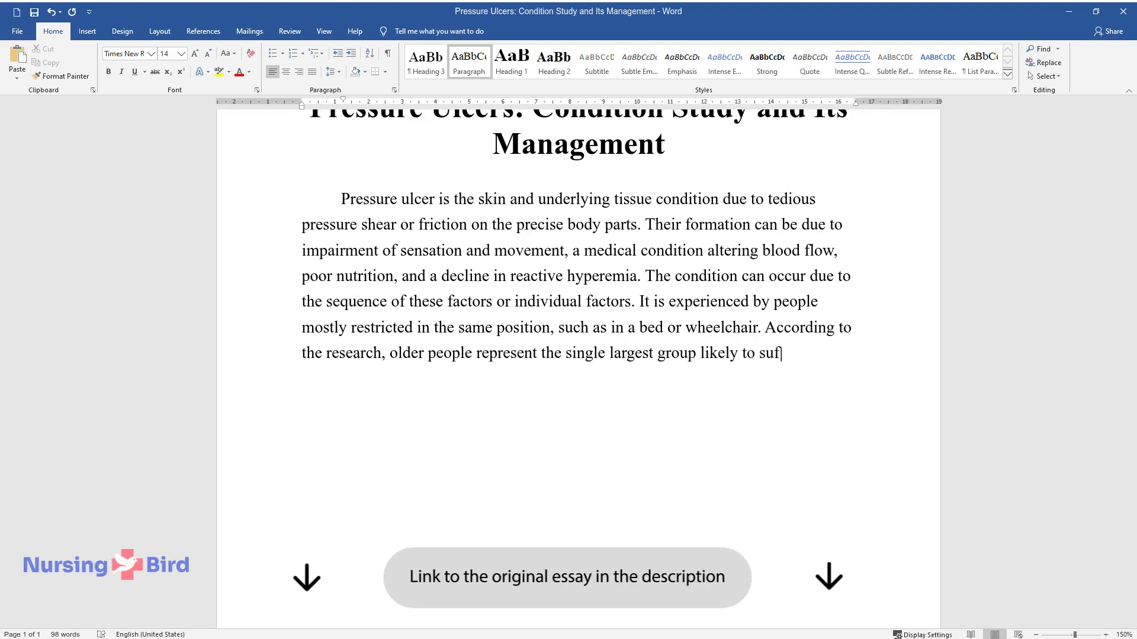
{"action": "type", "text": "fer. The common signs and symptom"}
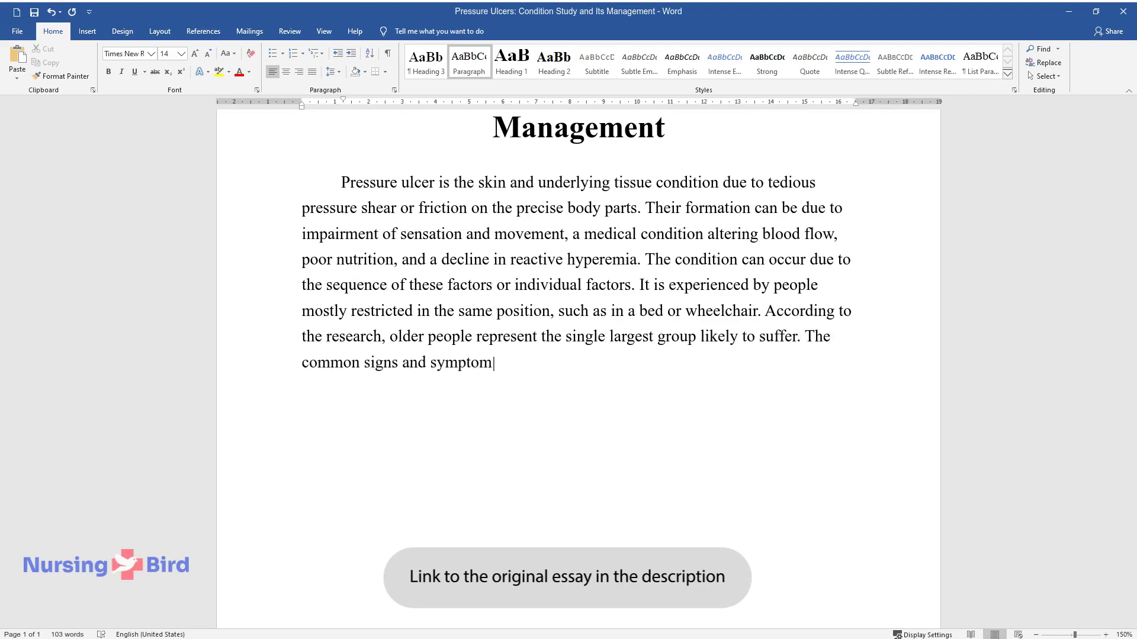
{"action": "type", "text": "s of pressure ulcers include skin"}
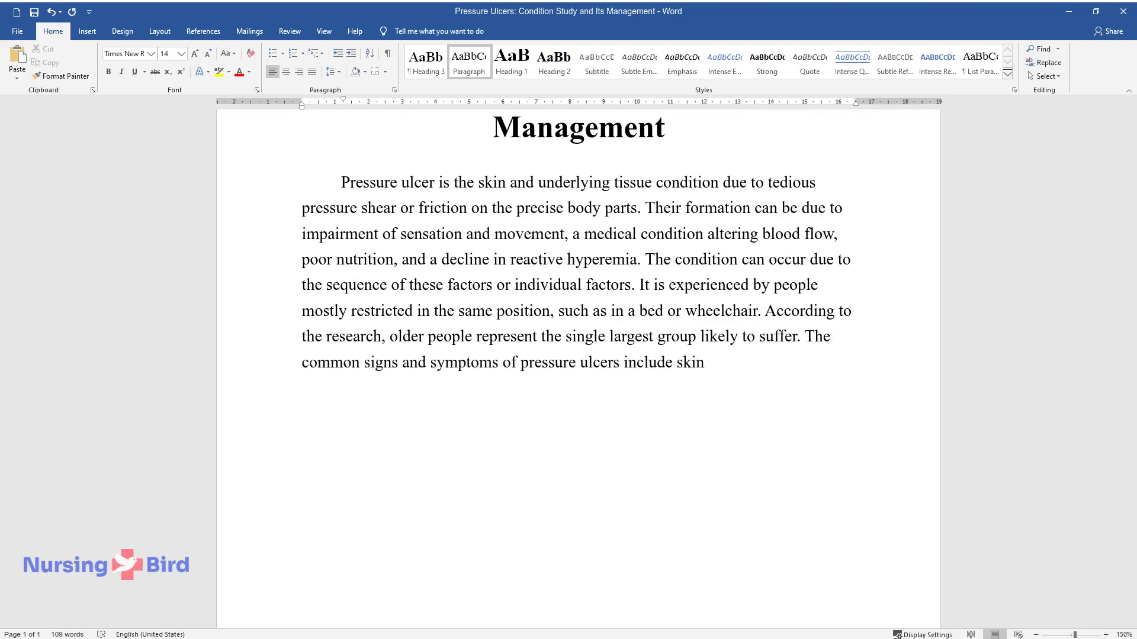
{"action": "type", "text": " pain and itching, skin discolorat"}
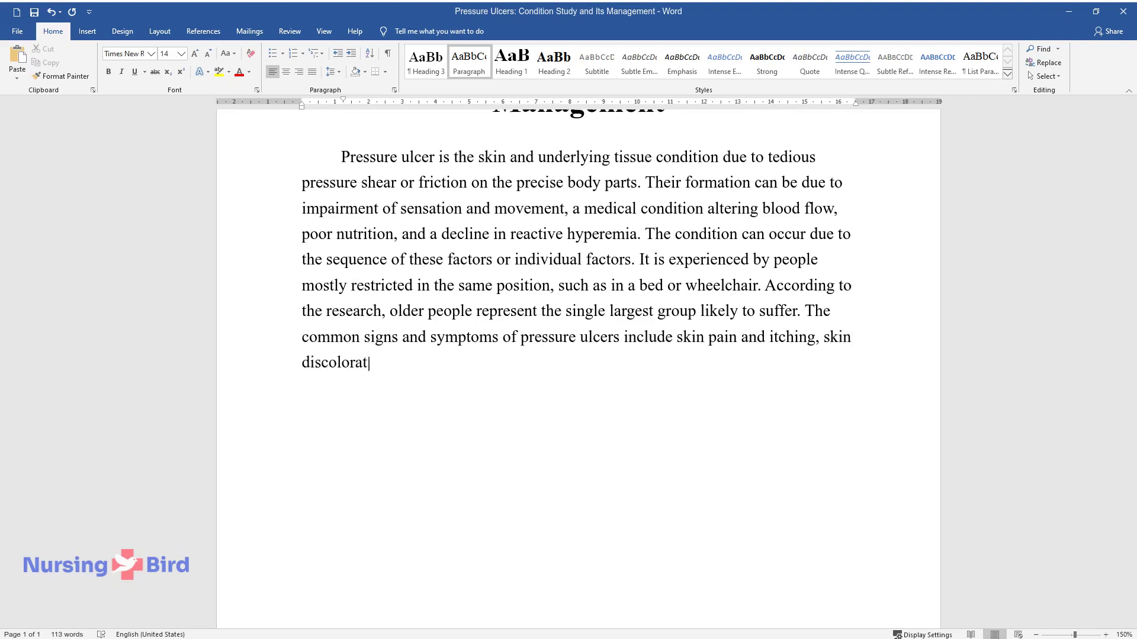
{"action": "type", "text": "ion, and a warm sense of the skin"}
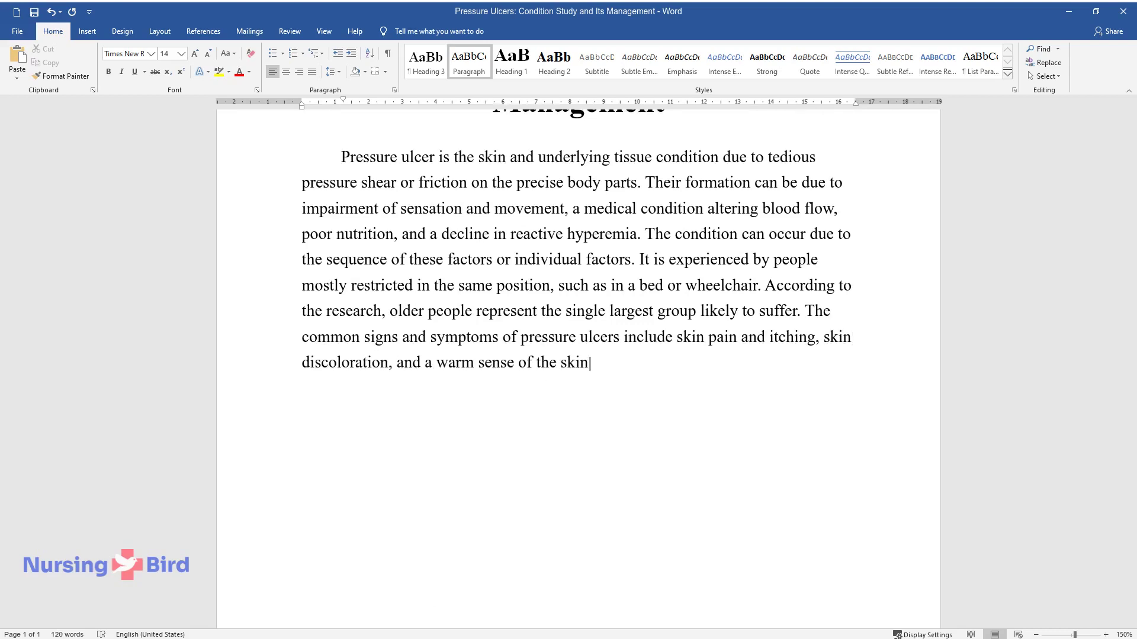
{"action": "type", "text": ". This condition occurs in 4 stage"}
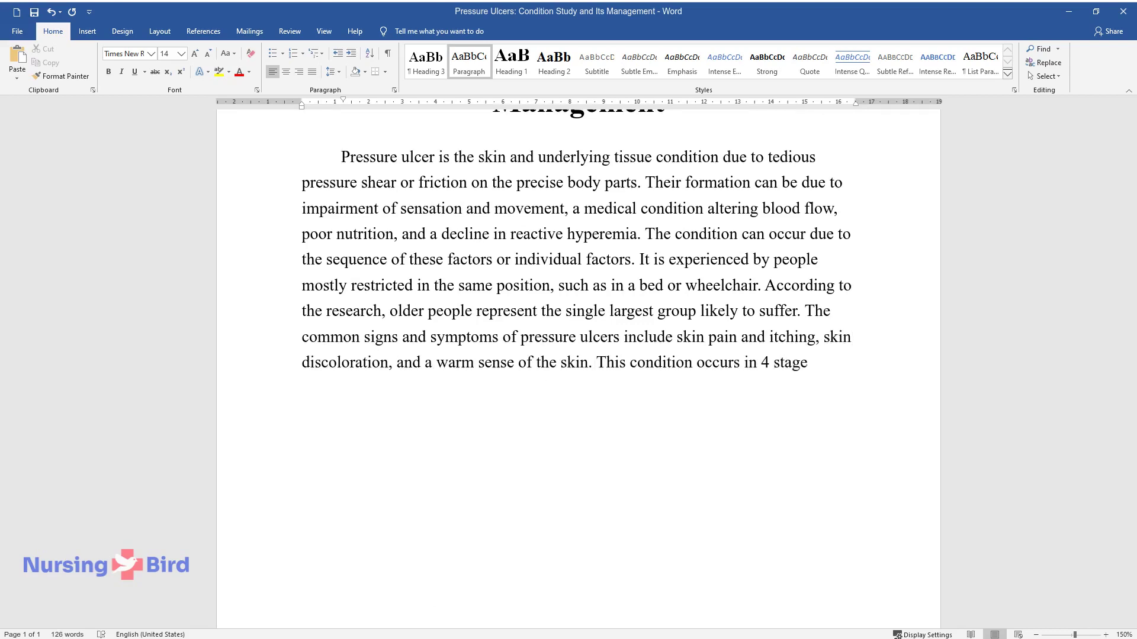
{"action": "type", "text": "s, and i"}
{"action": "type", "text": "t gets worse as the phase"}
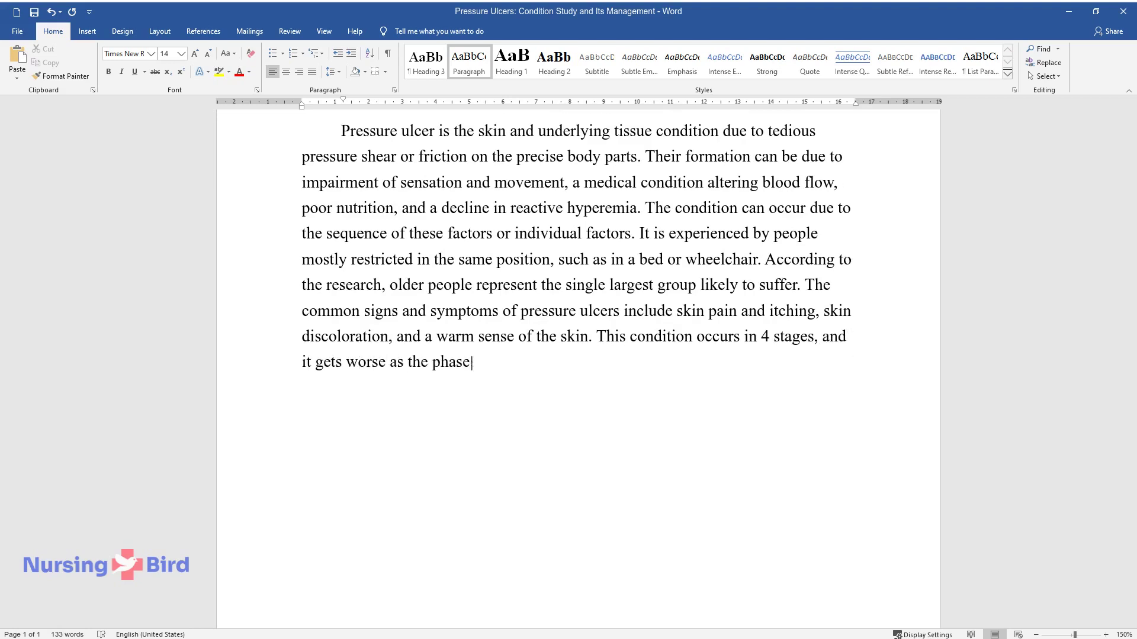
{"action": "type", "text": "s advance. The emergency departme"}
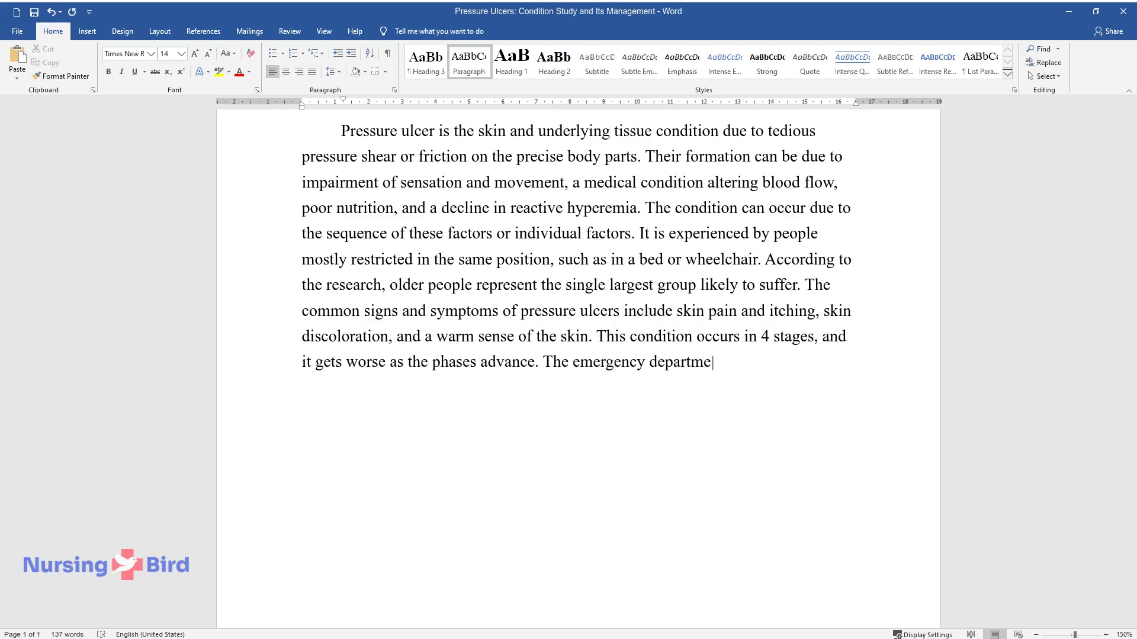
{"action": "type", "text": "nt plays a critical role in the ex"}
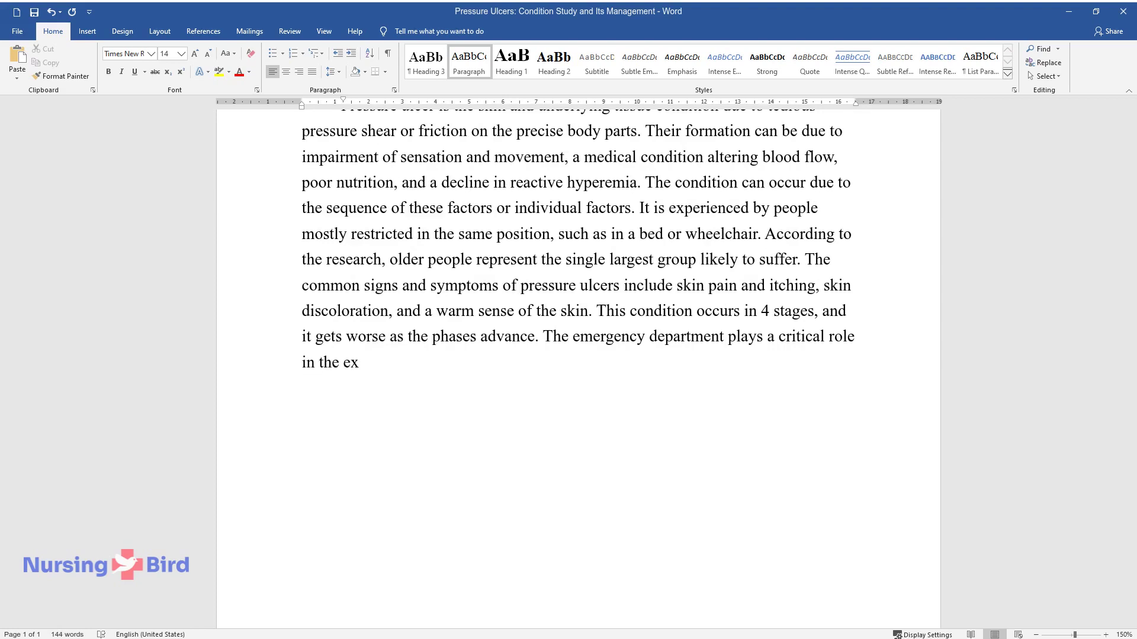
{"action": "type", "text": "ecution of pressure ulcer protoco"}
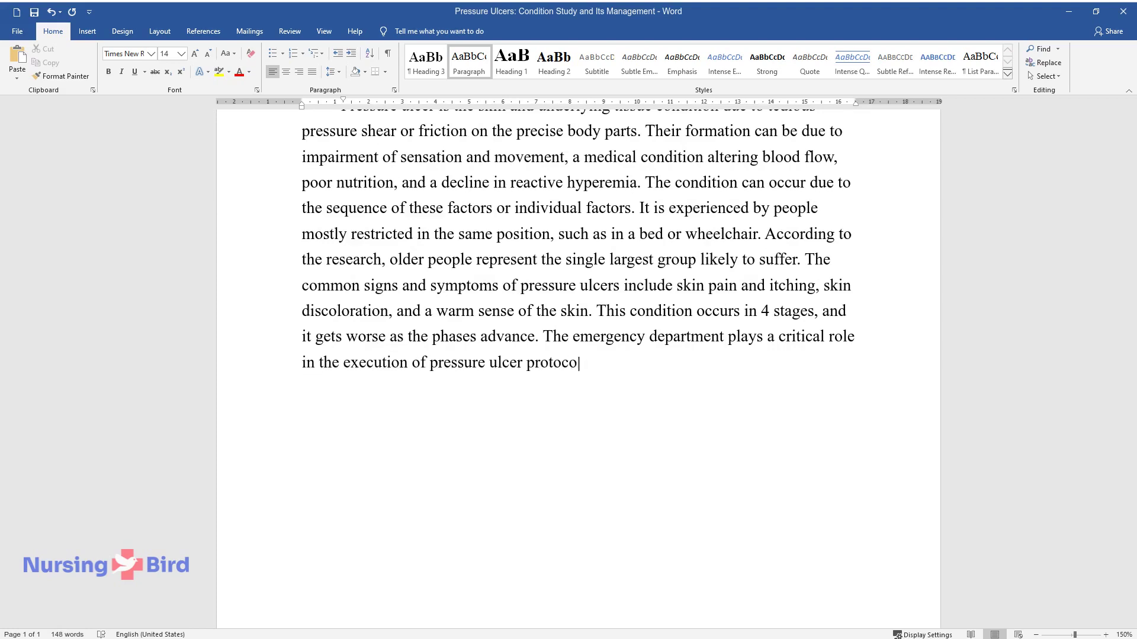
{"action": "type", "text": "l. The management of this illness"}
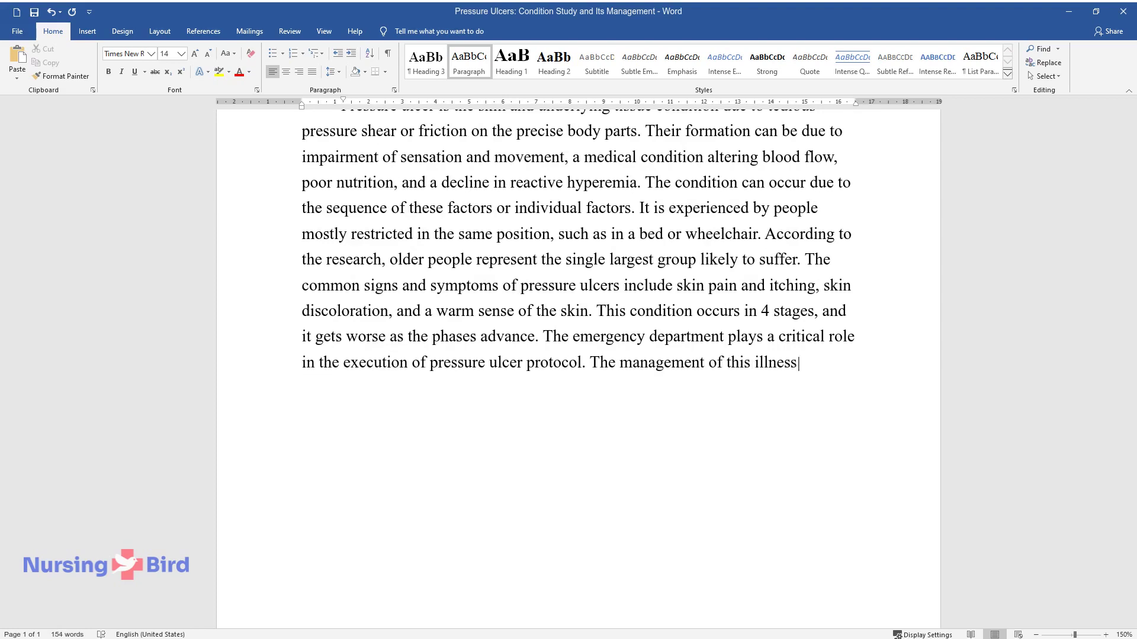
{"action": "type", "text": " has been challenging in the recen"}
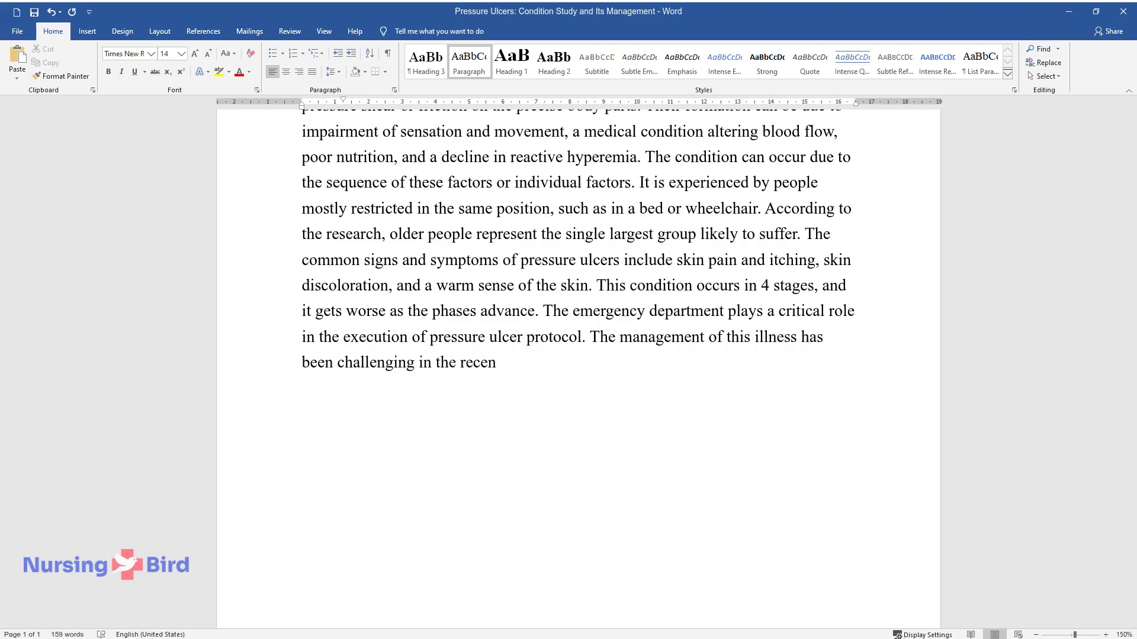
{"action": "type", "text": "t past; therefore, it is fundamen"}
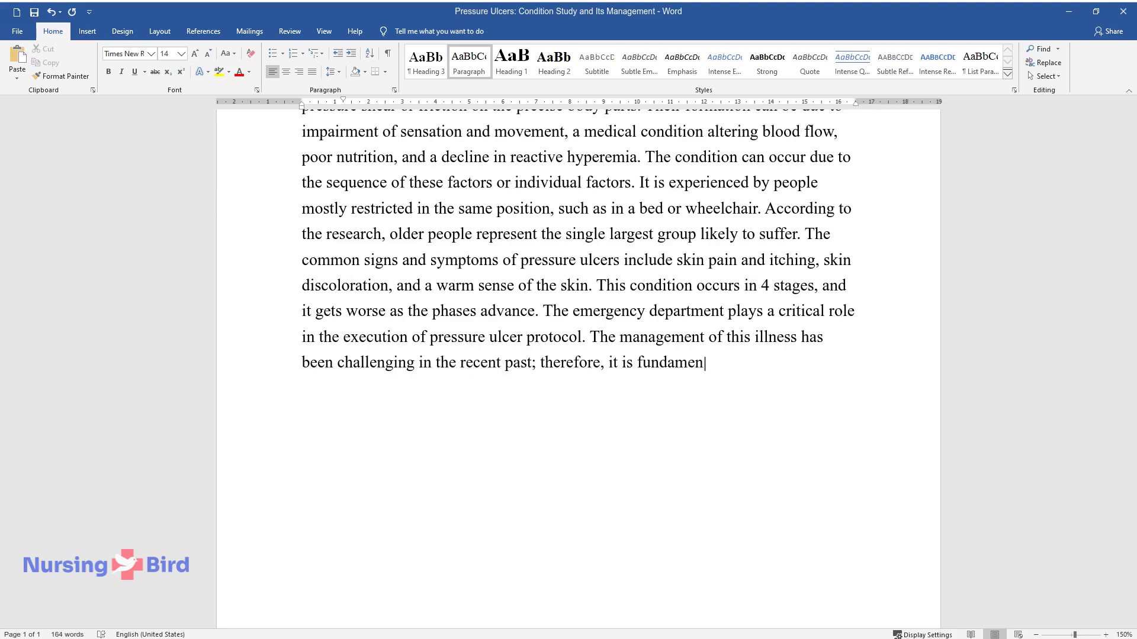
{"action": "type", "text": "tal to find better strategies."}
{"action": "key", "text": "Return"}
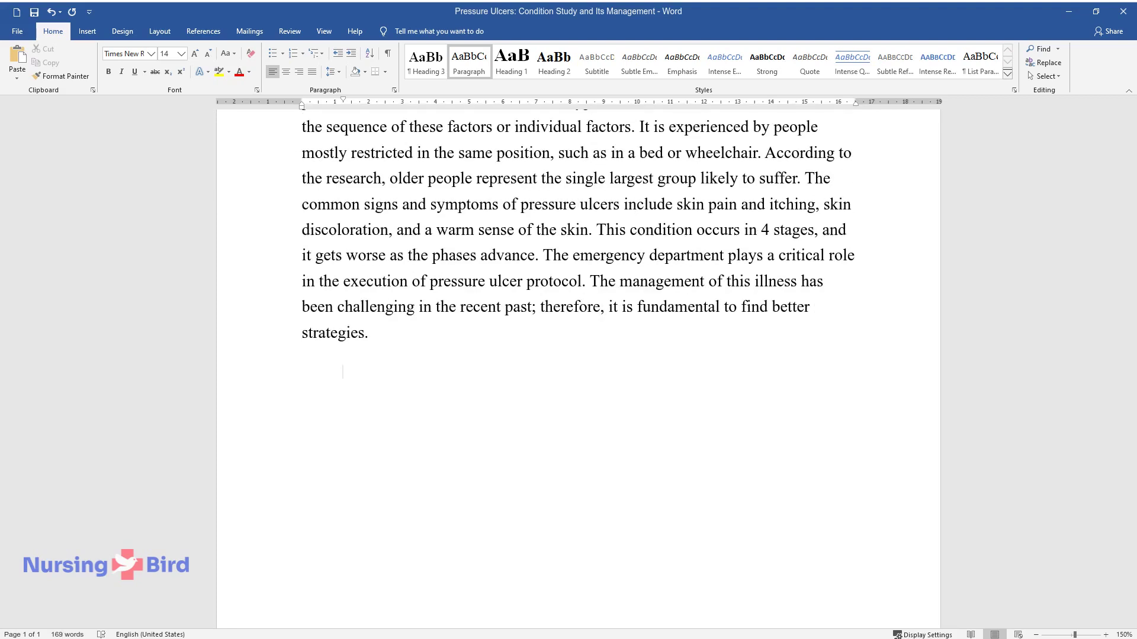
Step: Type the 'Pressure ulcers have a wide array of challenges…' paragraph, ending '…the nurses in handling.'
{"action": "type", "text": "Pressure ulcers have"}
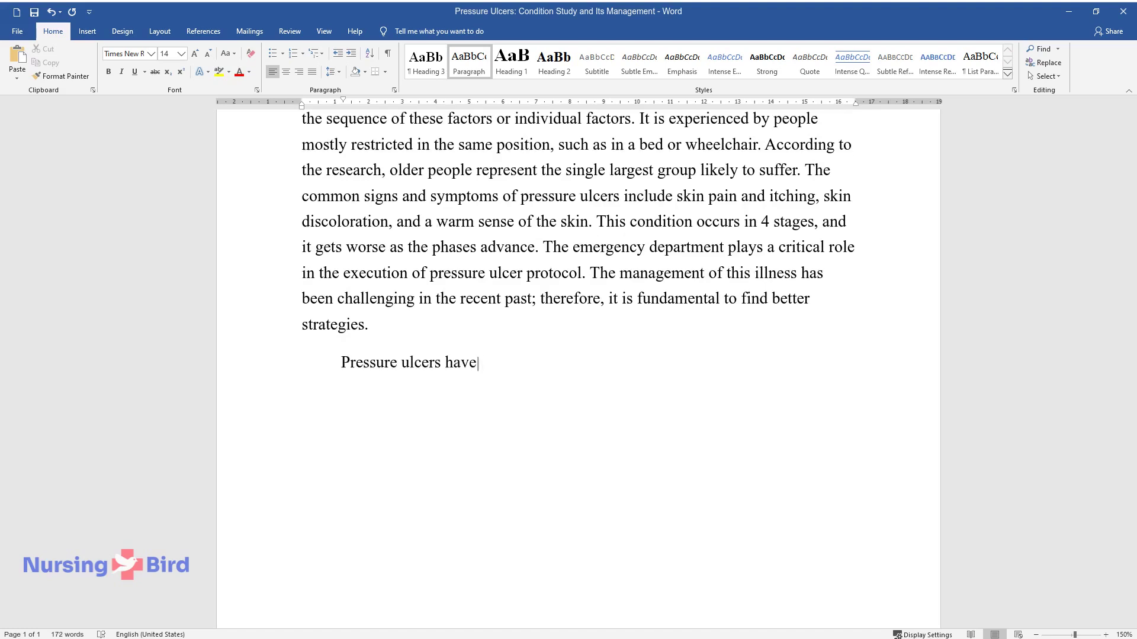
{"action": "type", "text": " a wide array of challenges and he"}
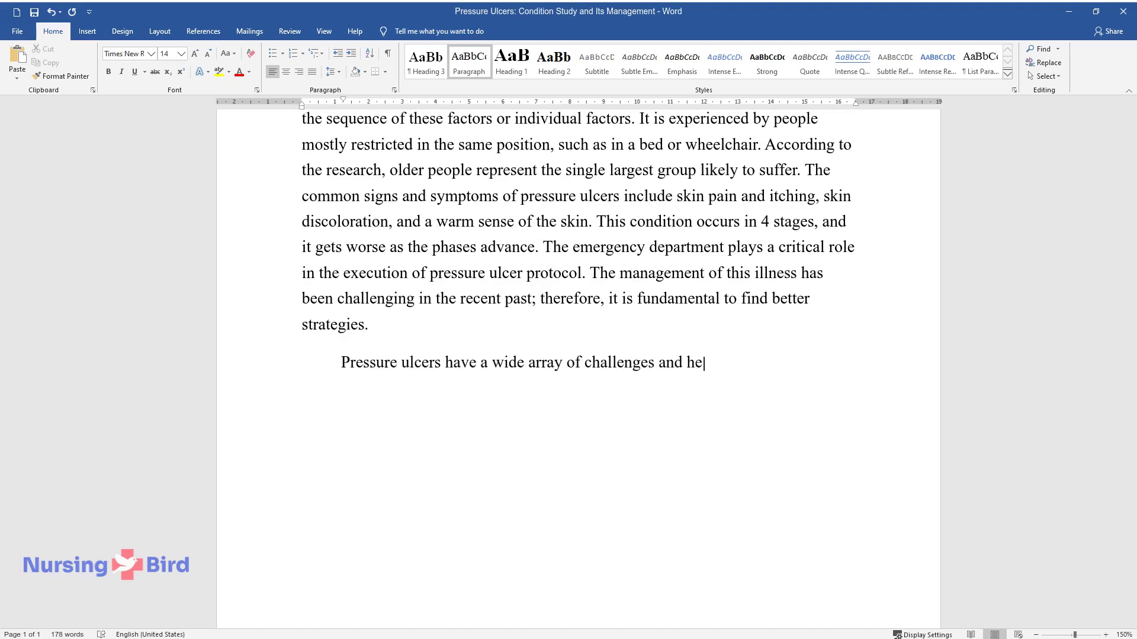
{"action": "type", "text": "alth outcomes at the individual and"}
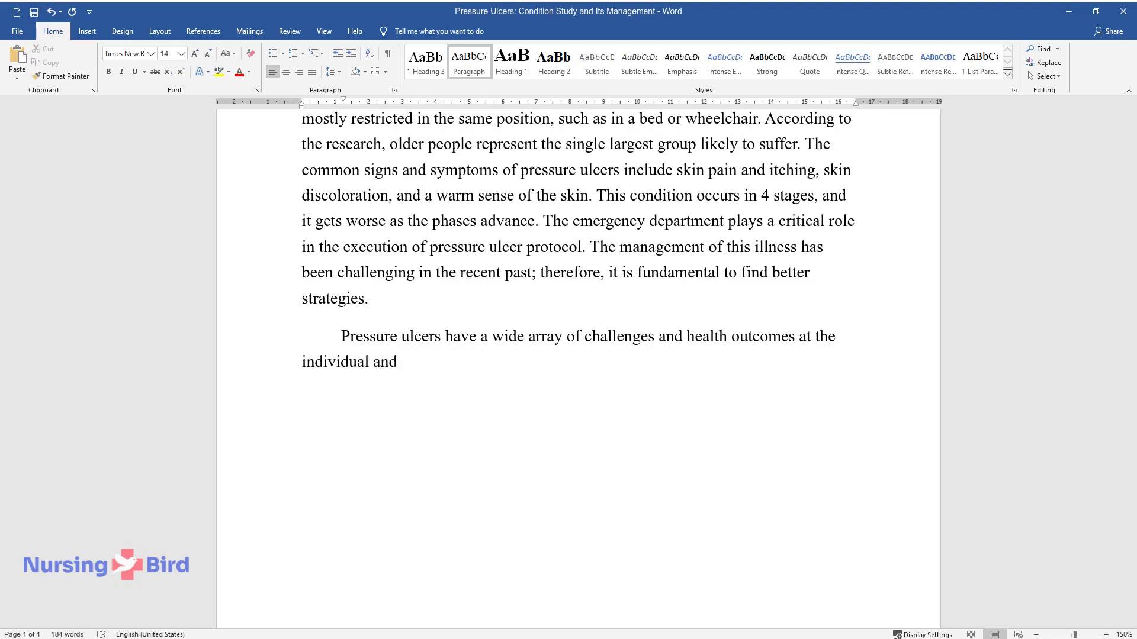
{"action": "type", "text": " societal levels. They affect the "}
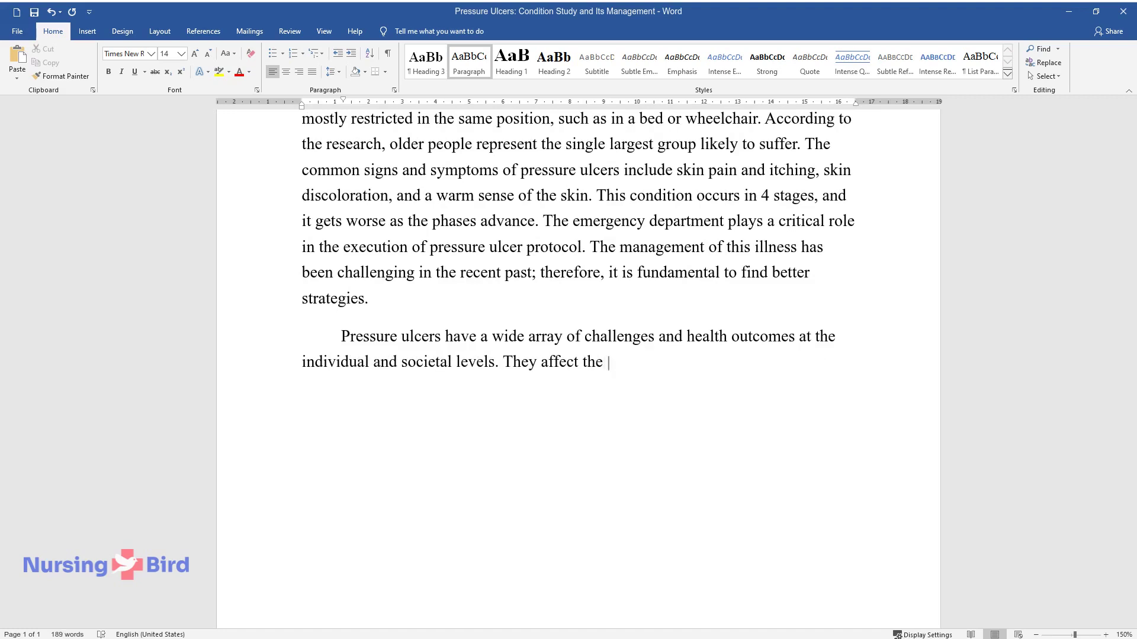
{"action": "type", "text": "quality of life of an individual th"}
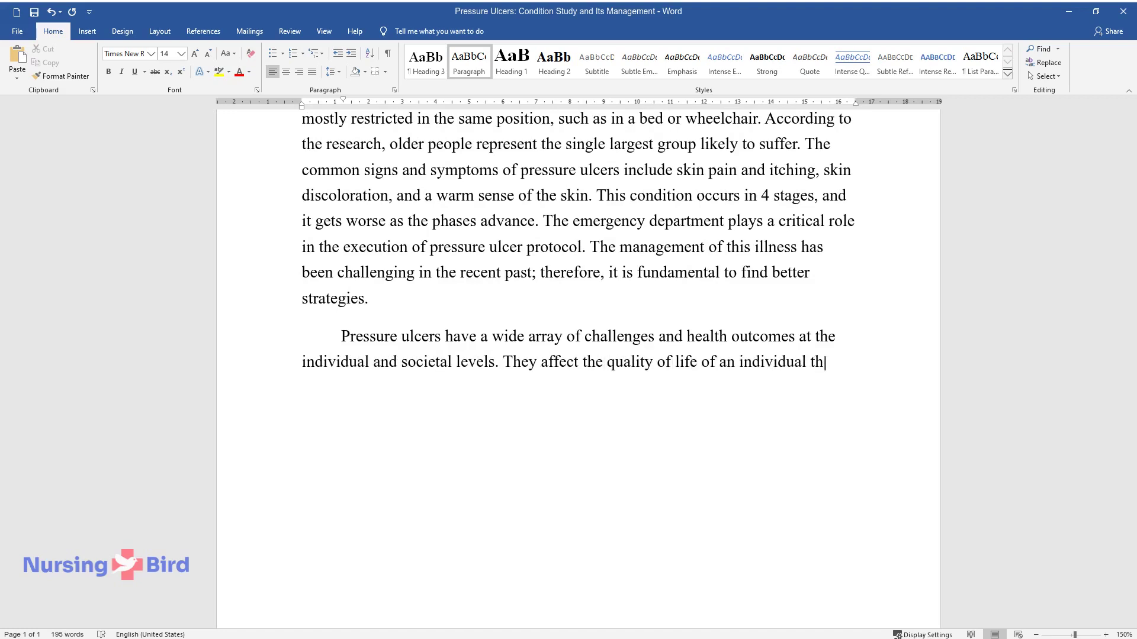
{"action": "type", "text": "rough medication; at later stages "}
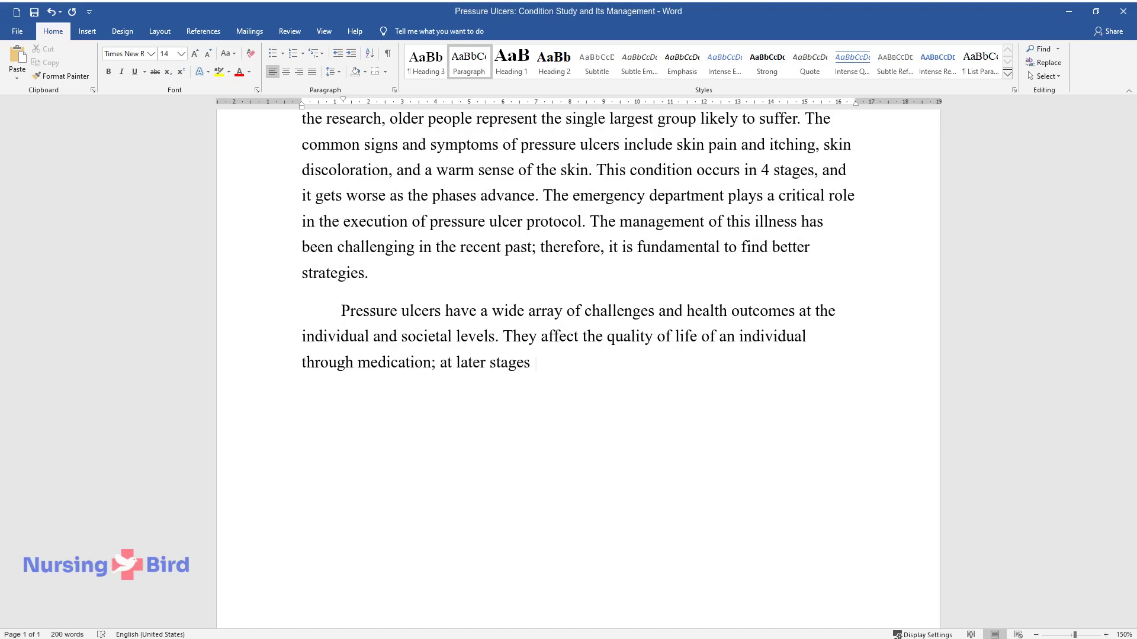
{"action": "type", "text": "of the disease, a patient experienc"}
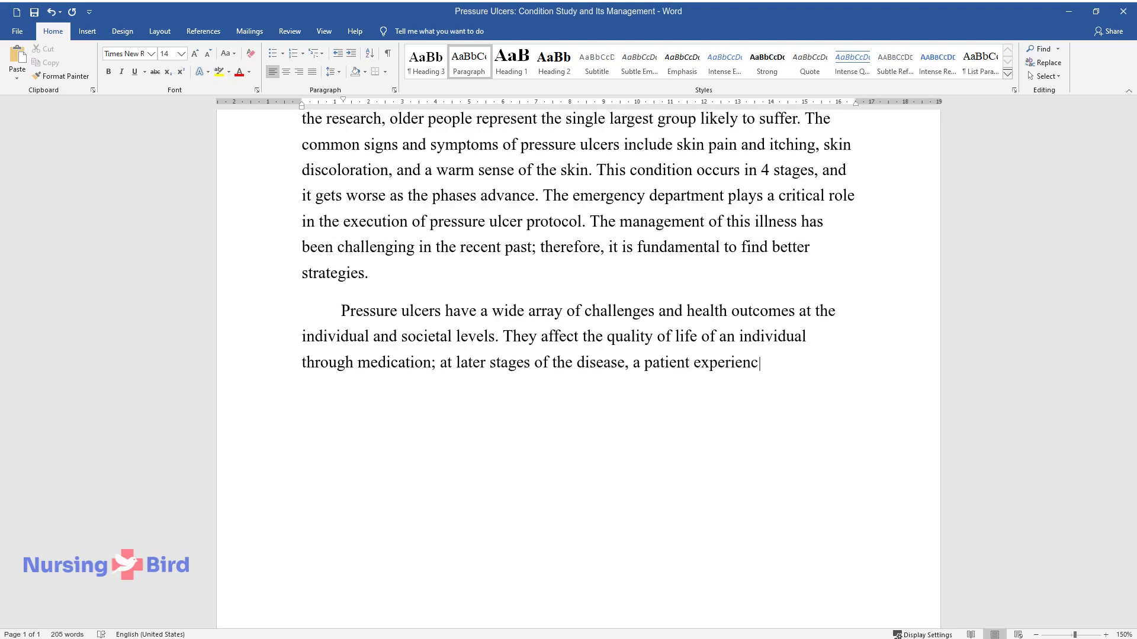
{"action": "type", "text": "es pain and wounds, causing them t"}
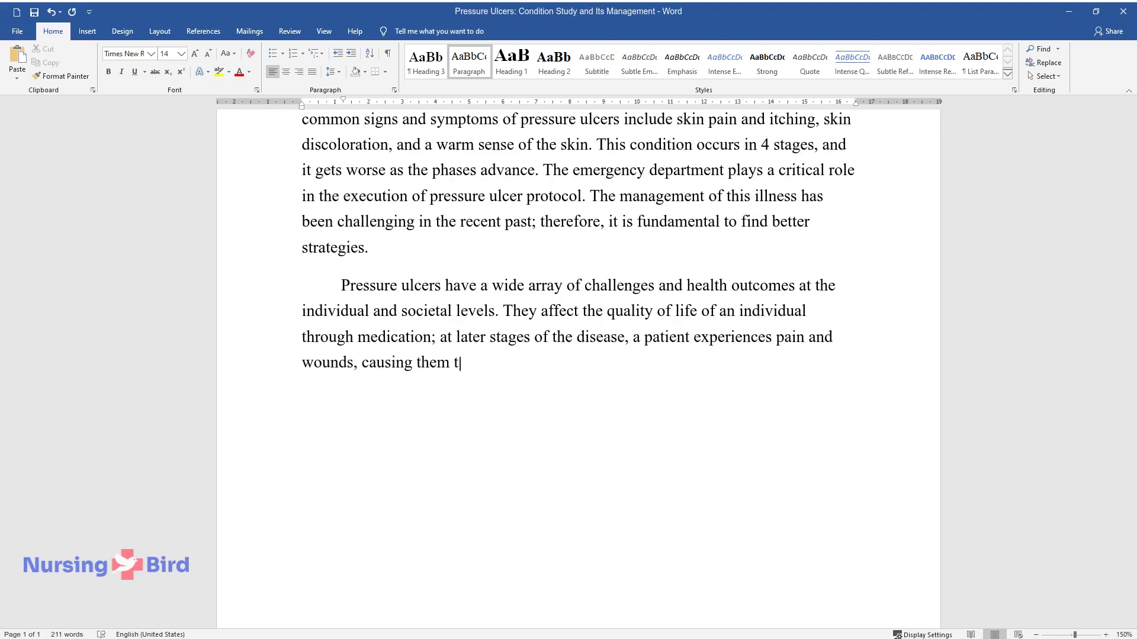
{"action": "type", "text": "o stay near health practitioners. P"}
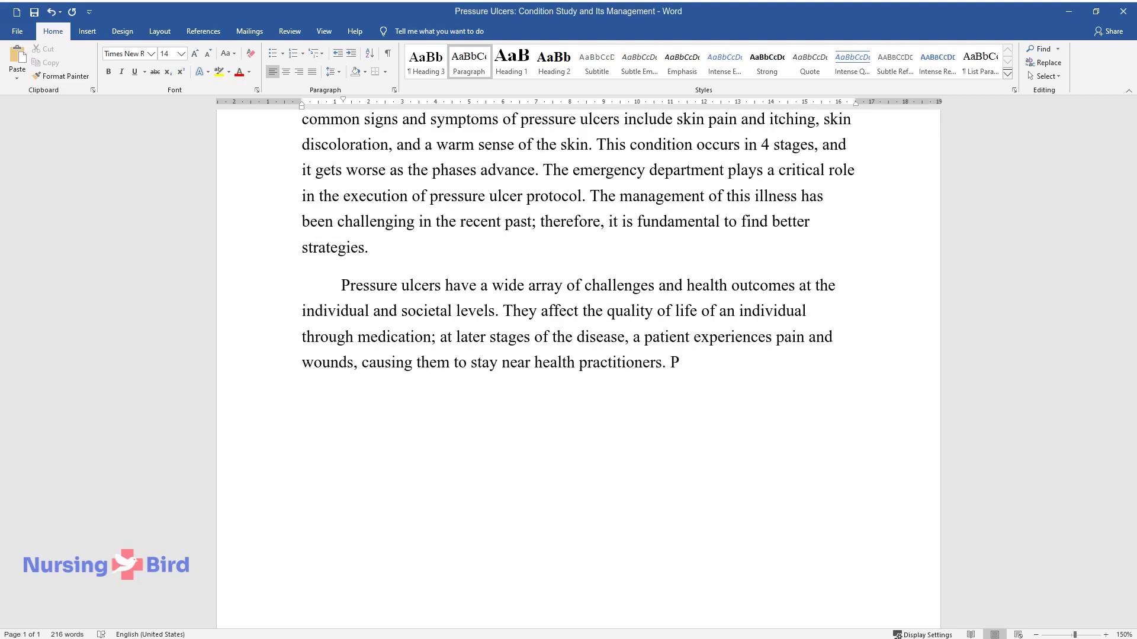
{"action": "type", "text": "ressure ulcers lead to infection, which can resul"}
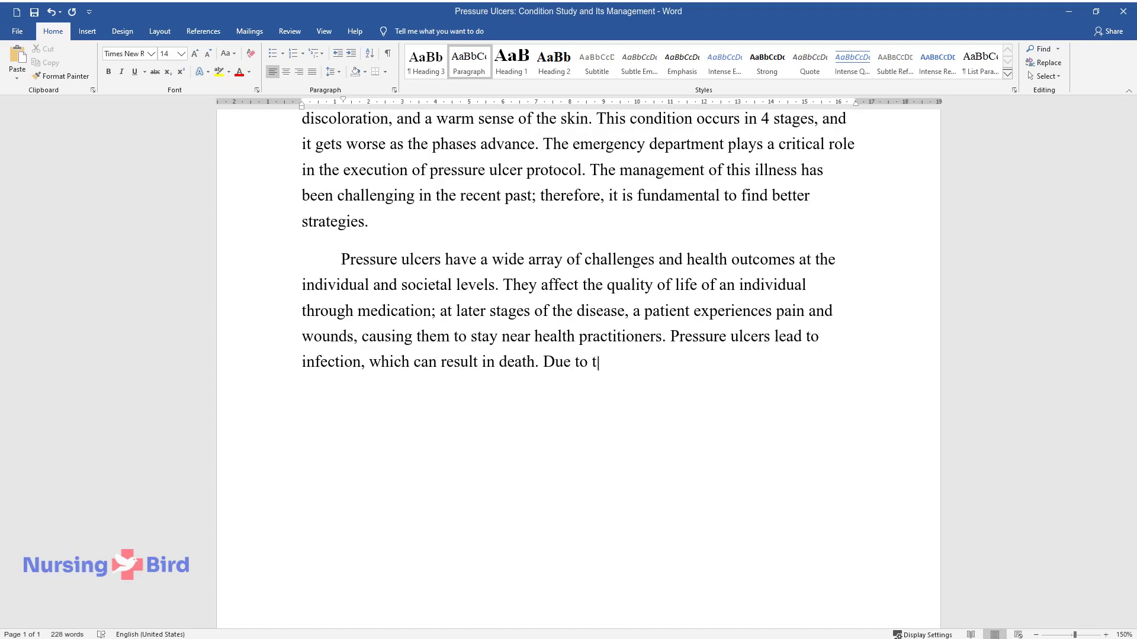
{"action": "type", "text": "t in death. Due to the increased costs of managing the"}
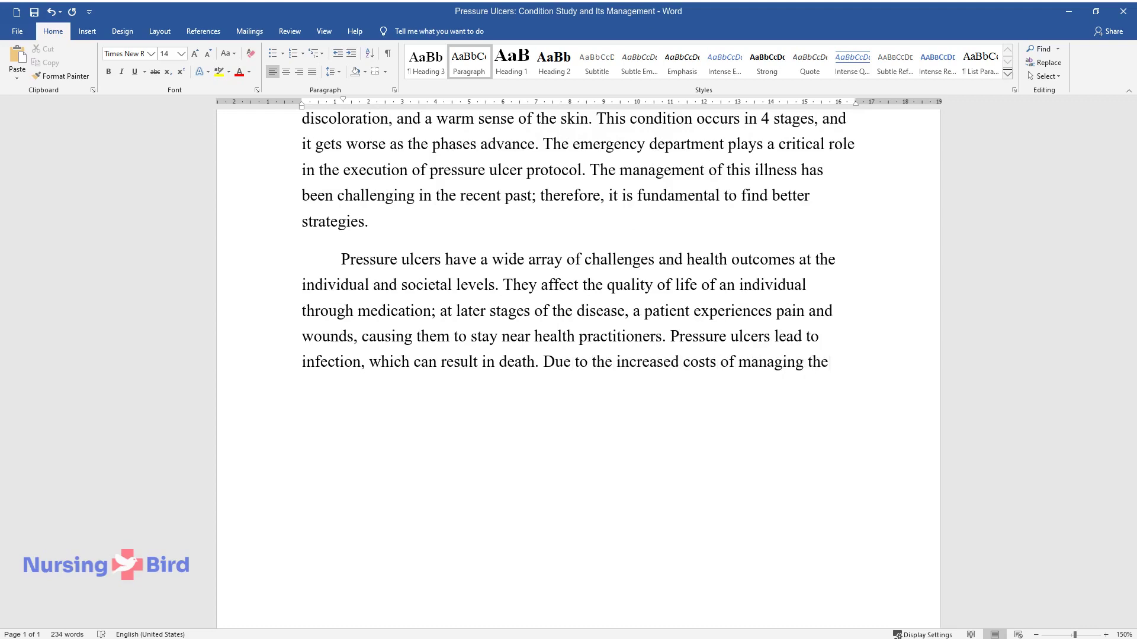
{"action": "type", "text": " disease, an individual cost of liv"}
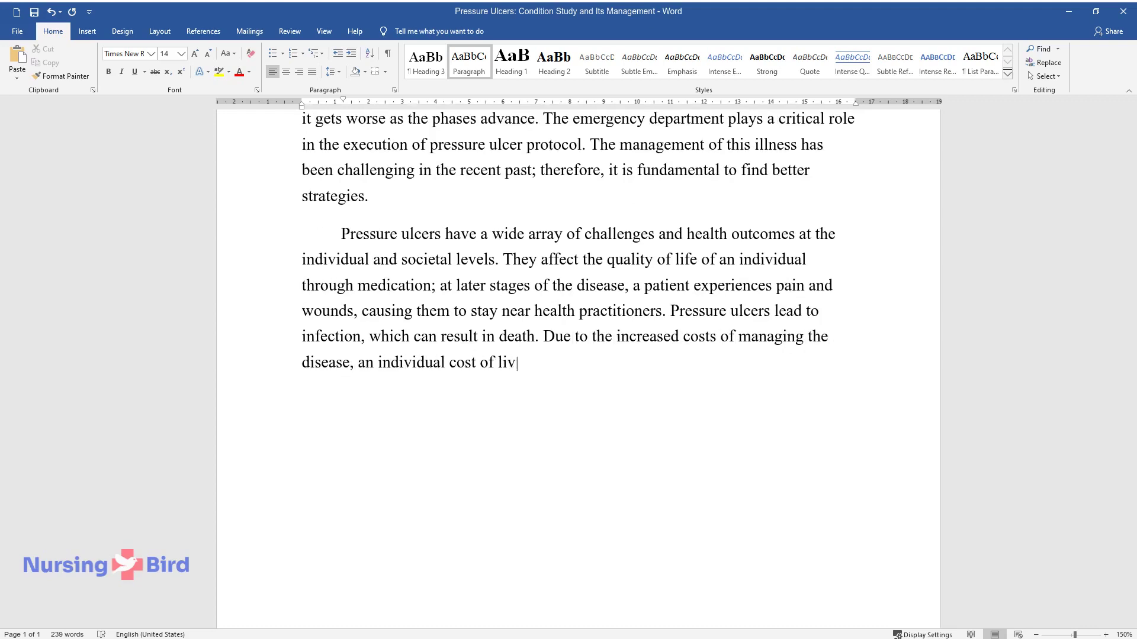
{"action": "type", "text": "ing is adversely affected. Additio"}
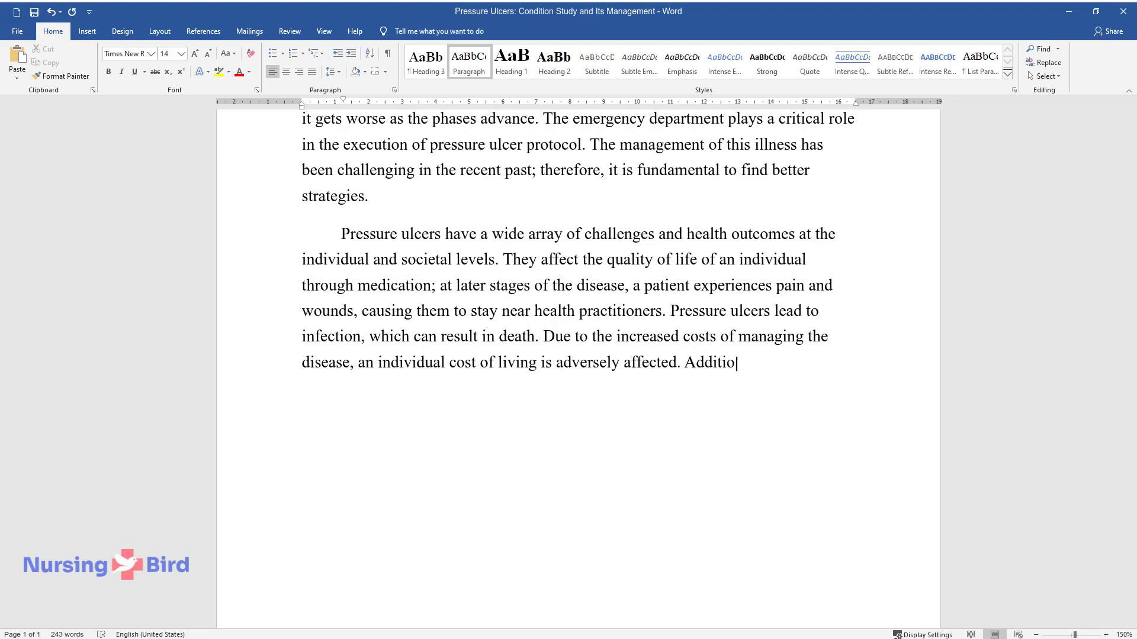
{"action": "type", "text": "nally, the sores can lead to chroni"}
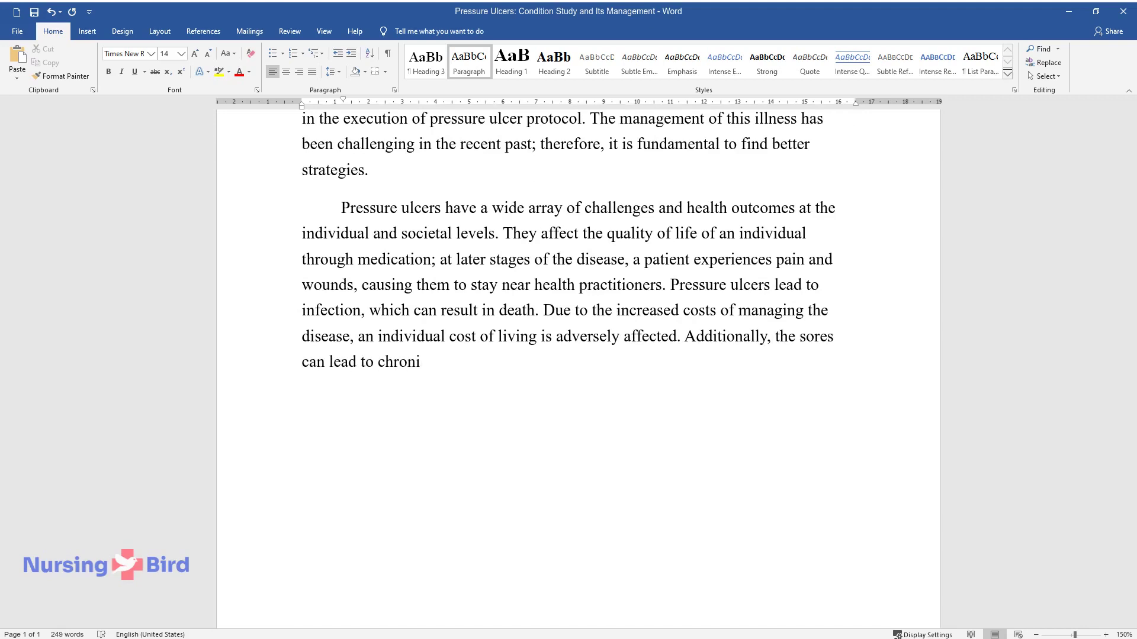
{"action": "type", "text": "c wounds that are challenging and "}
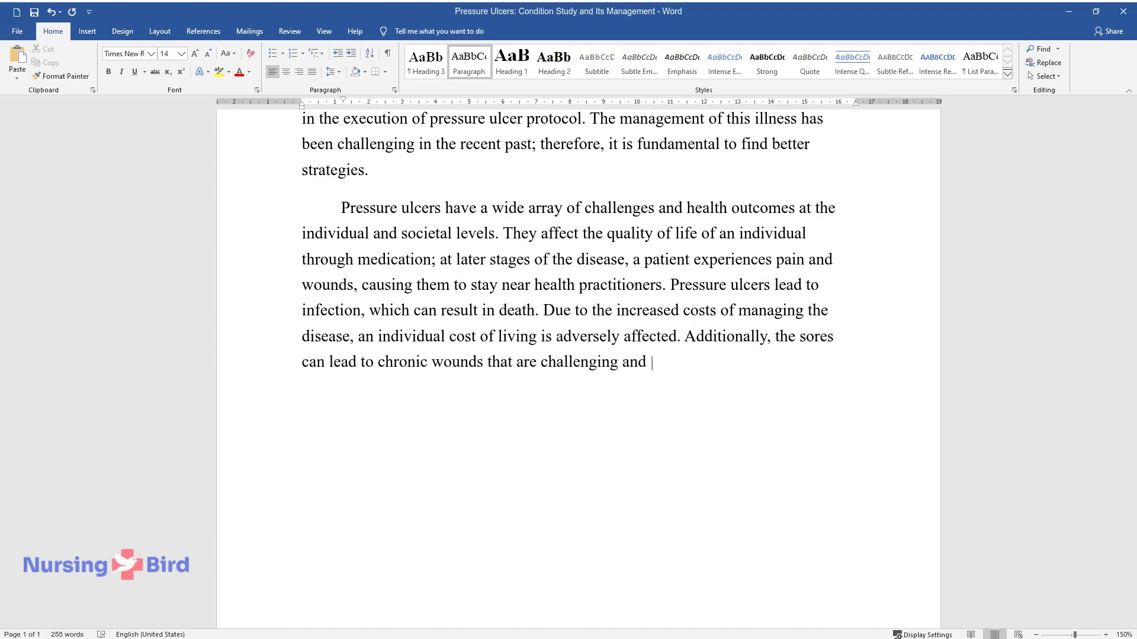
{"action": "type", "text": "costly to manage. The condition can"}
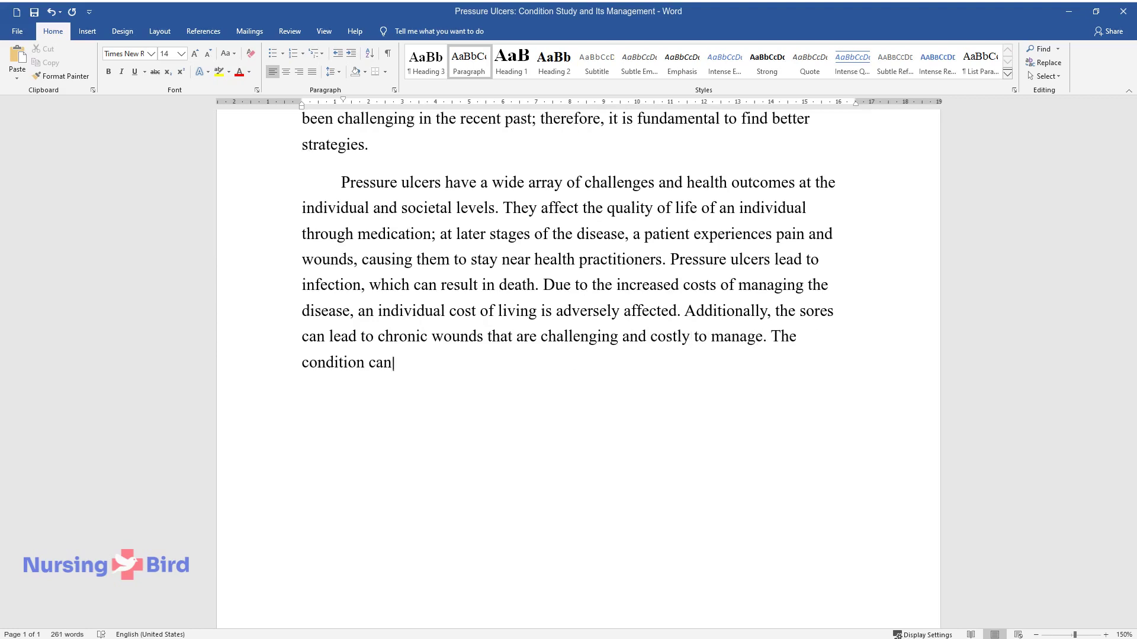
{"action": "type", "text": " lead to other diseases such as ca"}
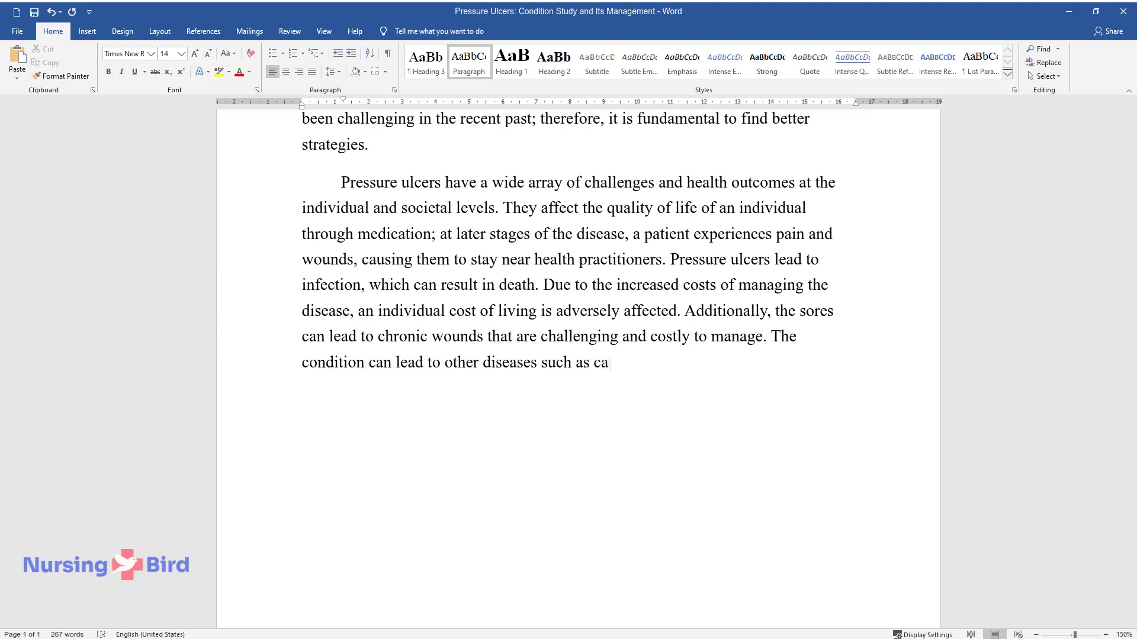
{"action": "type", "text": "ncer and cellulitis; these diseases"}
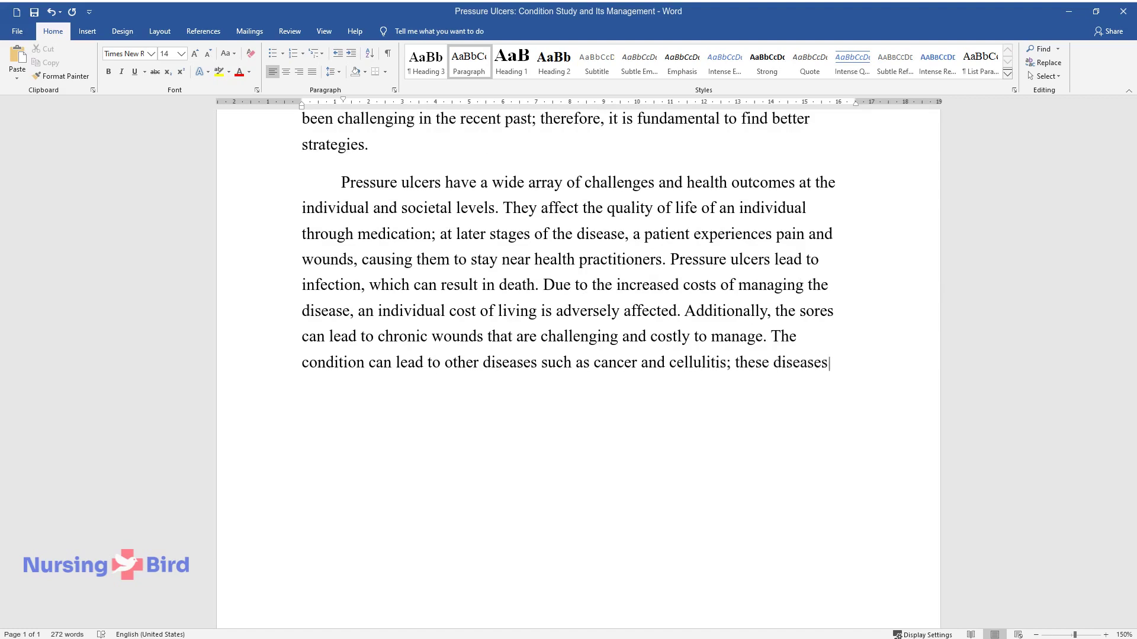
{"action": "type", "text": " can threaten the patient and the"}
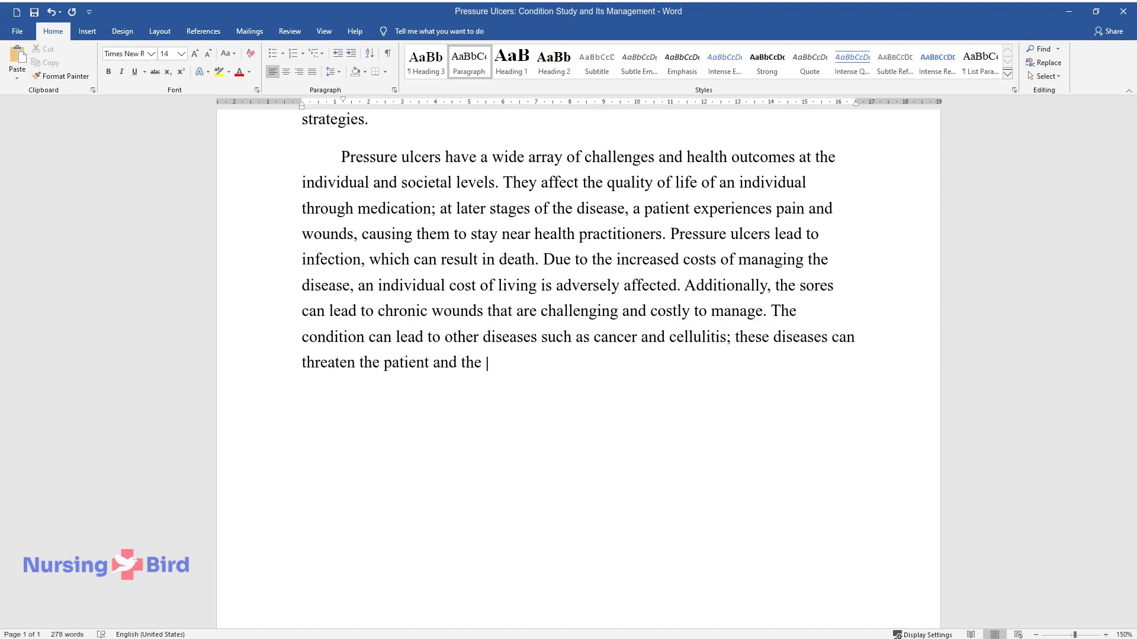
{"action": "type", "text": " nurses in handling."}
{"action": "key", "text": "Return"}
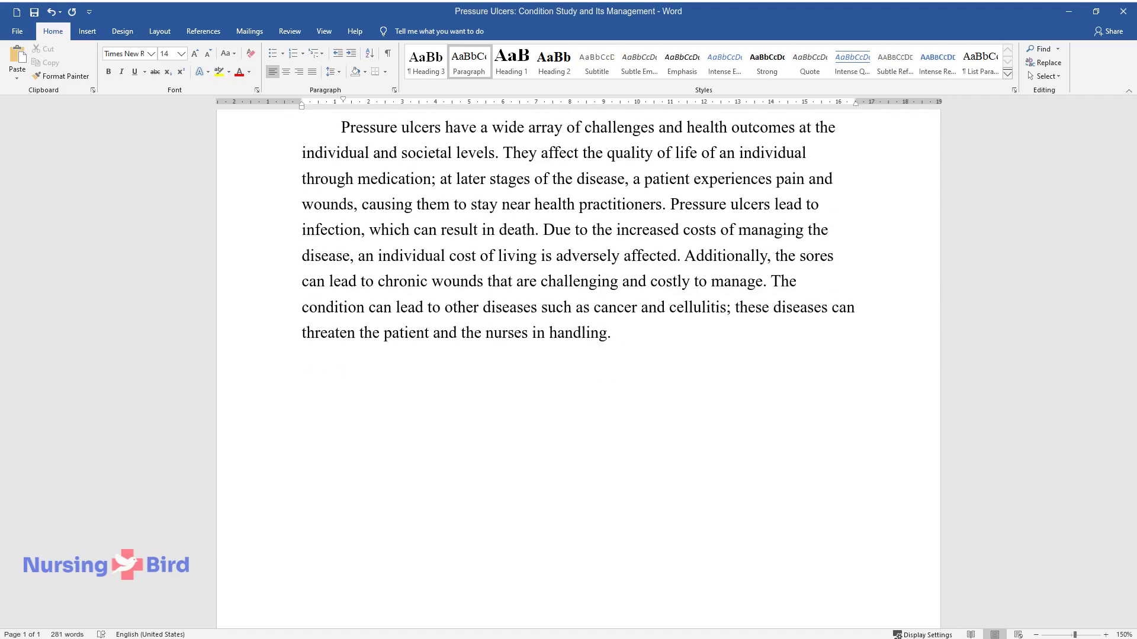
Step: Type the 'Studying the topic will help fellow health practitioners…' paragraph, ending '…above-mentioned condition.'
{"action": "type", "text": "Studying the topic will"}
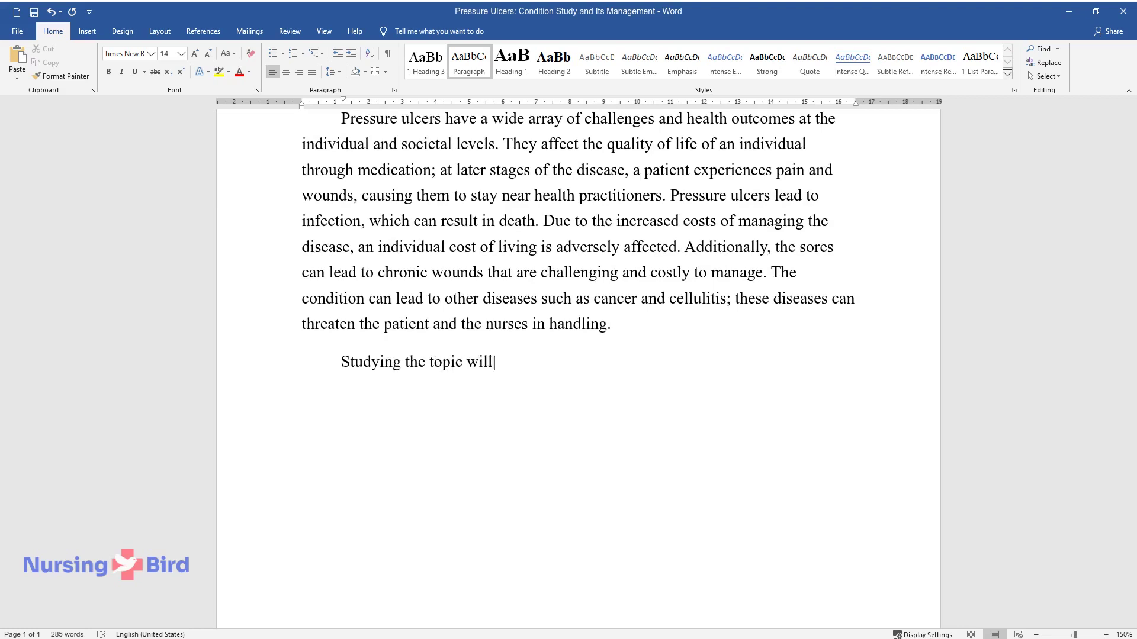
{"action": "type", "text": " help fellow health practitioners in"}
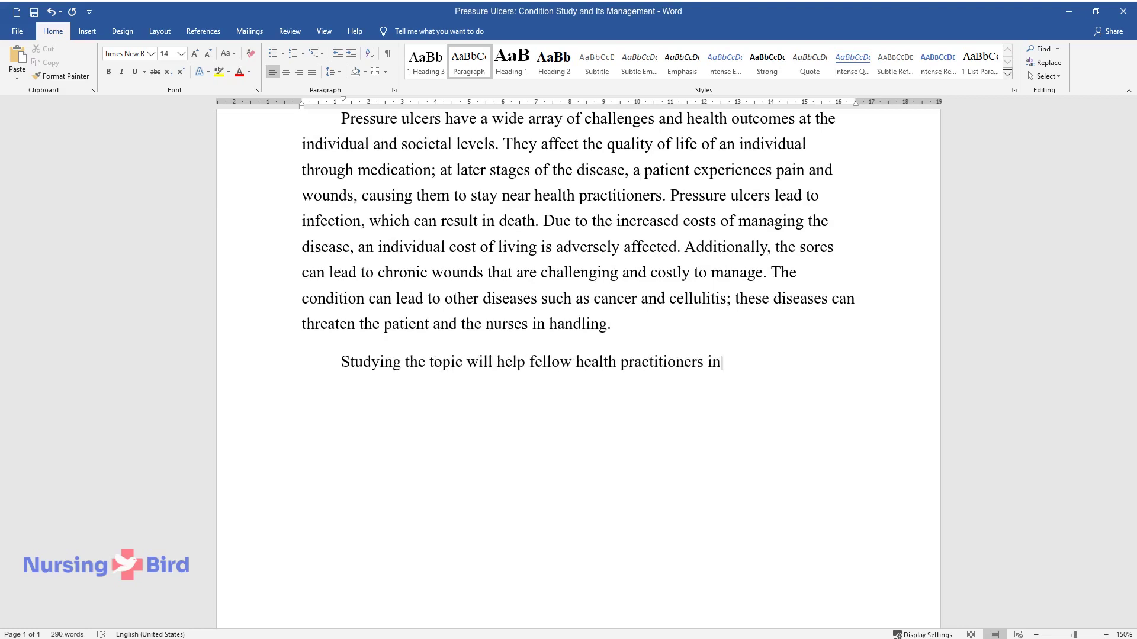
{"action": "type", "text": " finding better ways of preventing a"}
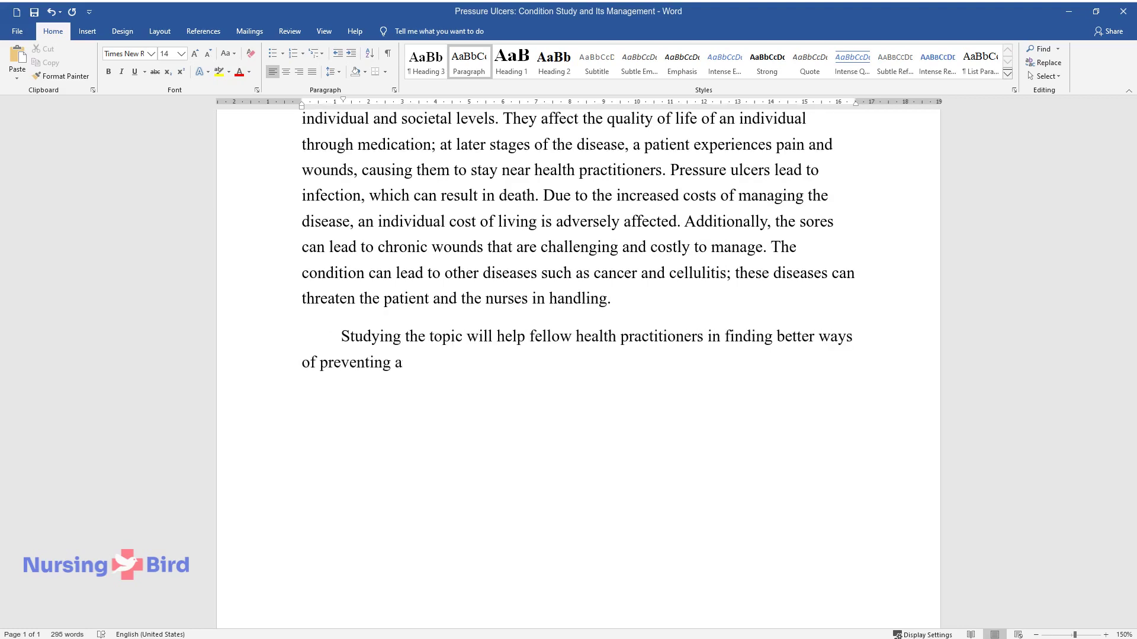
{"action": "type", "text": "nd managing the disease. Moreover, i"}
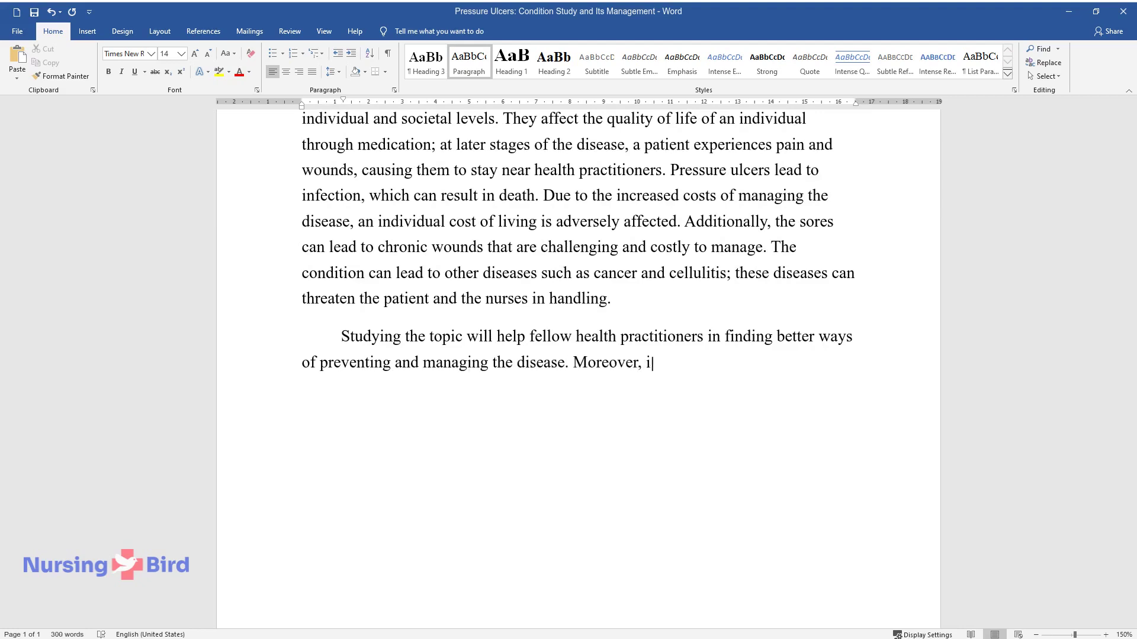
{"action": "type", "text": "t will create awareness in society concerning"}
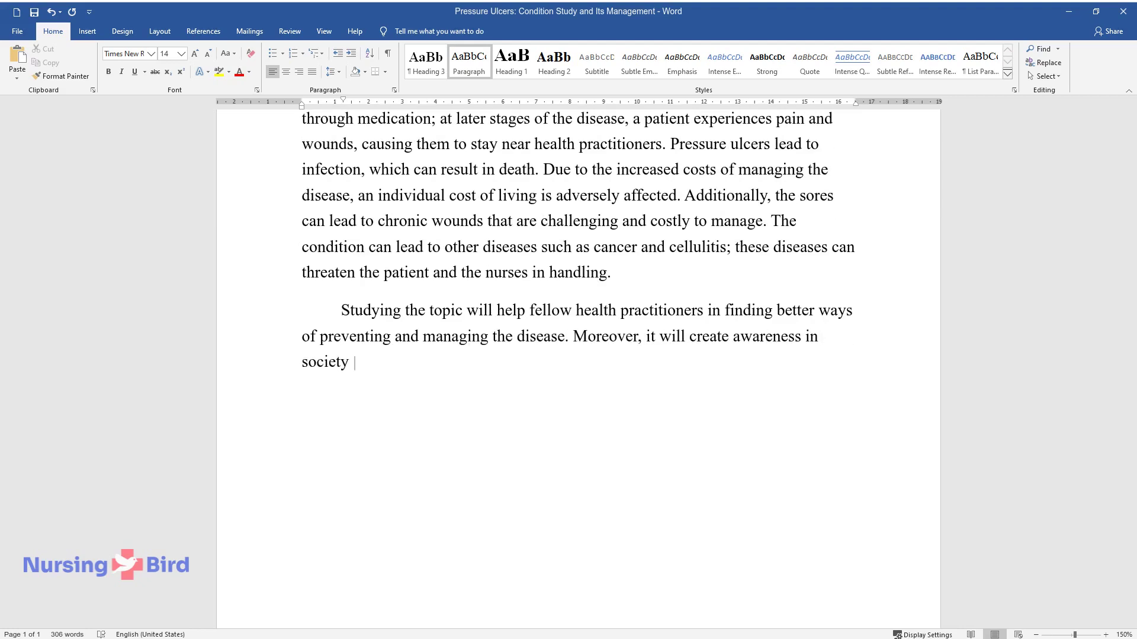
{"action": "type", "text": " the risk and occurrence o"}
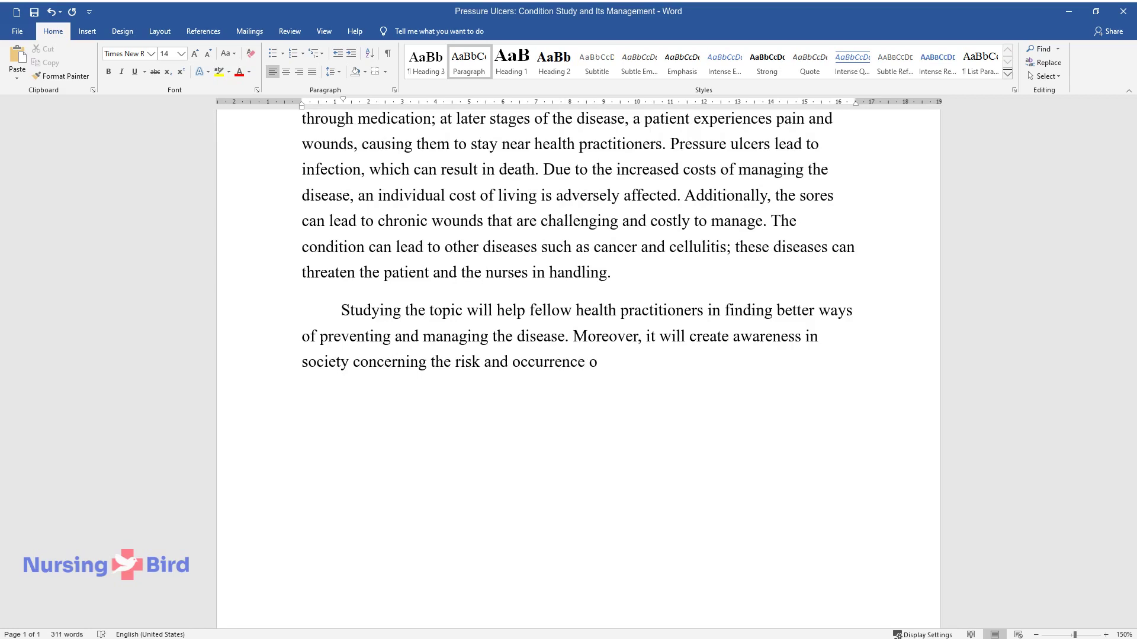
{"action": "type", "text": "f pressure ulcers besides management"}
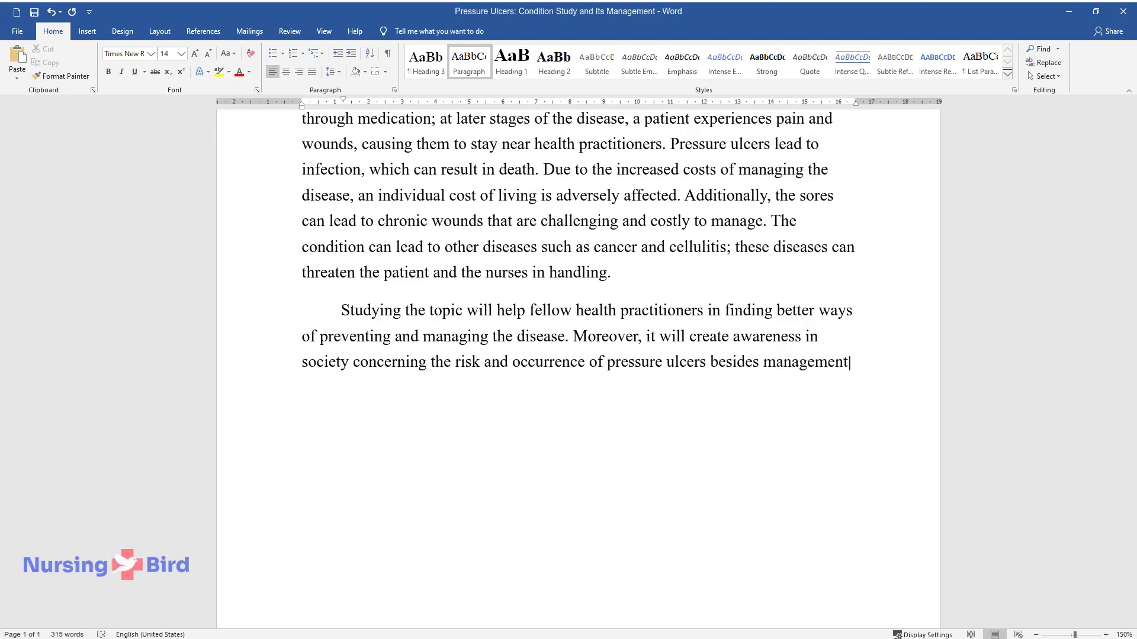
{"action": "type", "text": ". This study will help find the app"}
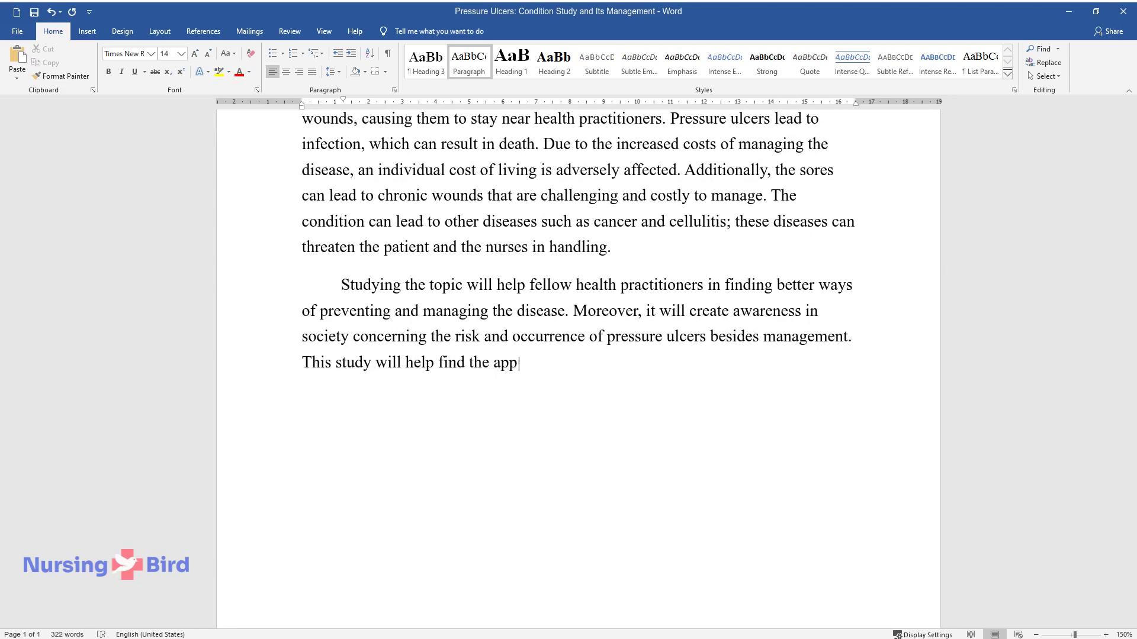
{"action": "type", "text": "ropriate risk assessment methods to "}
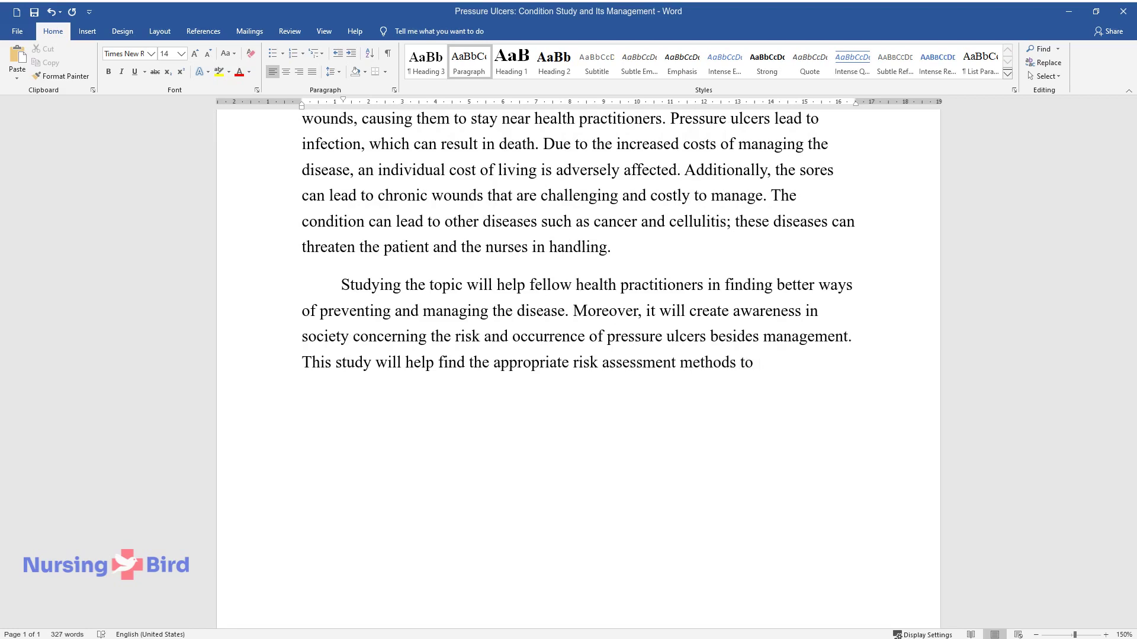
{"action": "type", "text": "ensure immediate interventions if th"}
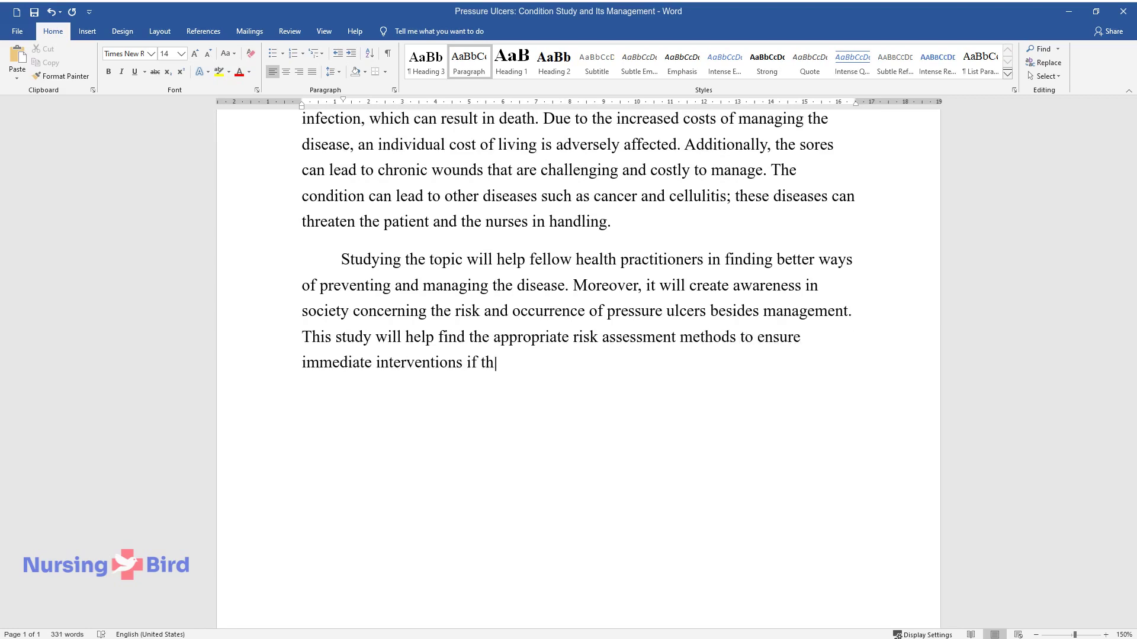
{"action": "type", "text": "ere is a high risk. Every individual"}
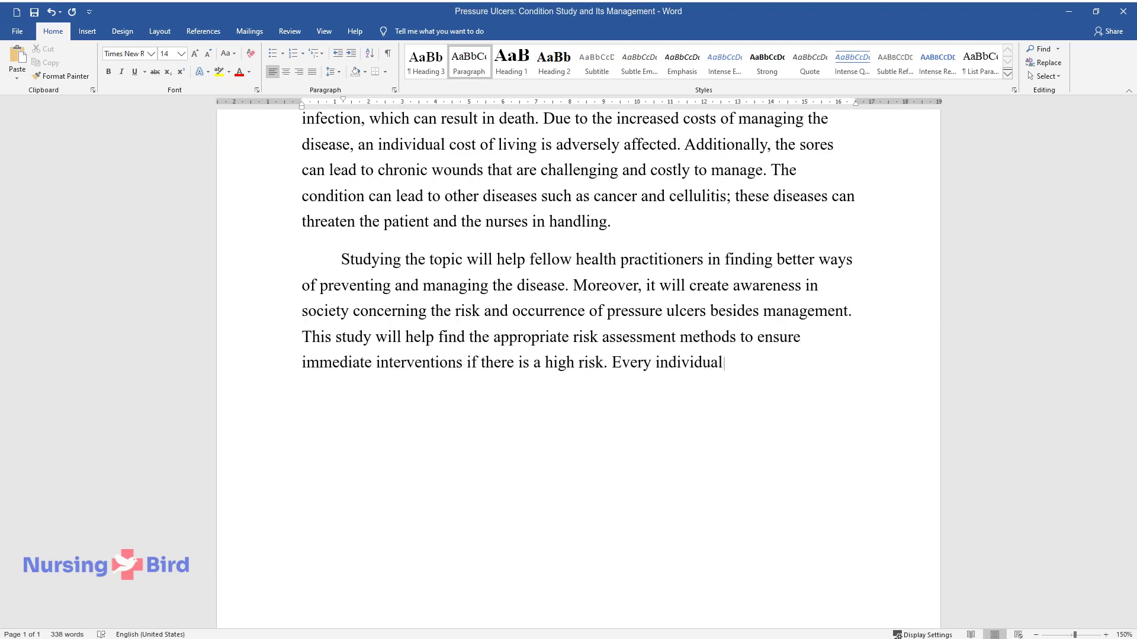
{"action": "type", "text": " has a right to a healthy "}
{"action": "type", "text": "life; thi"}
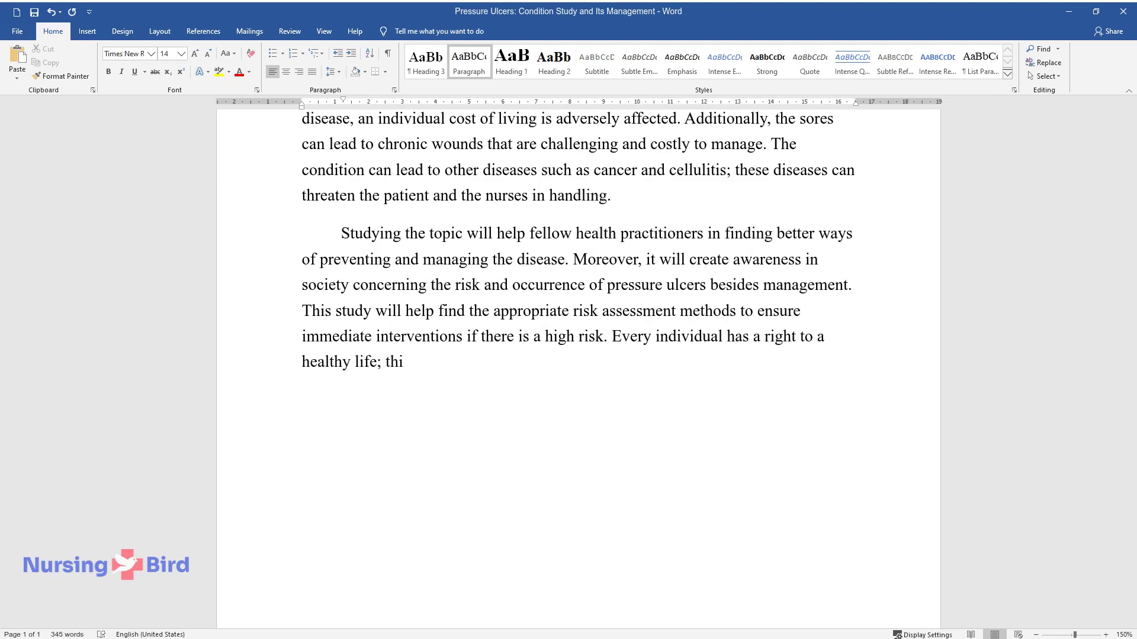
{"action": "type", "text": "s study will help locate individuals"}
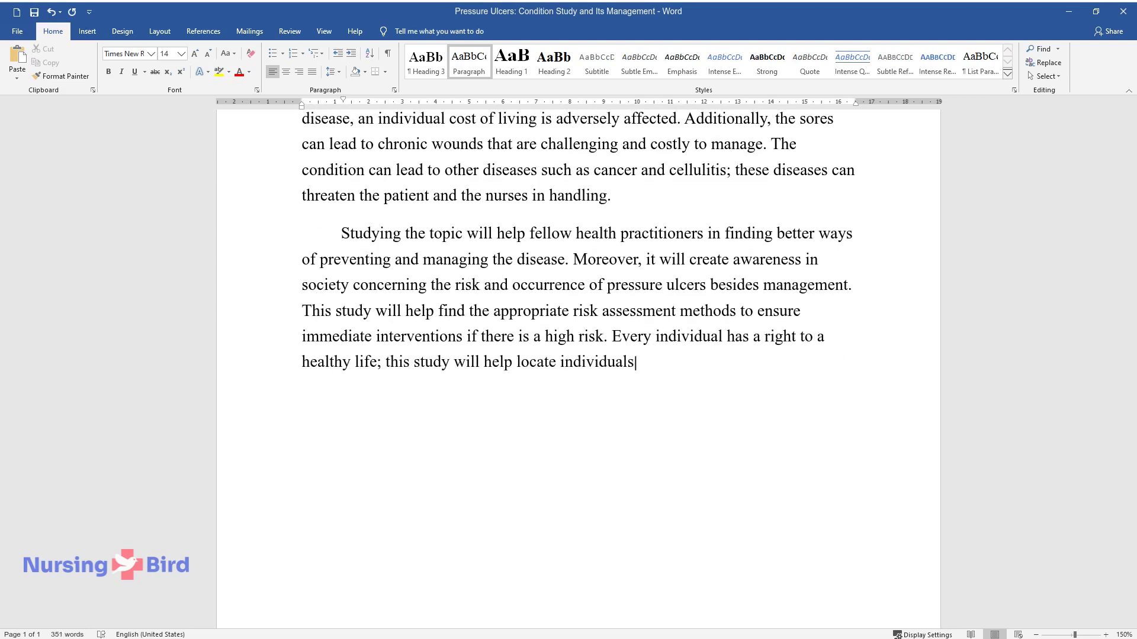
{"action": "type", "text": " in appropriate positions to prevent pressur"}
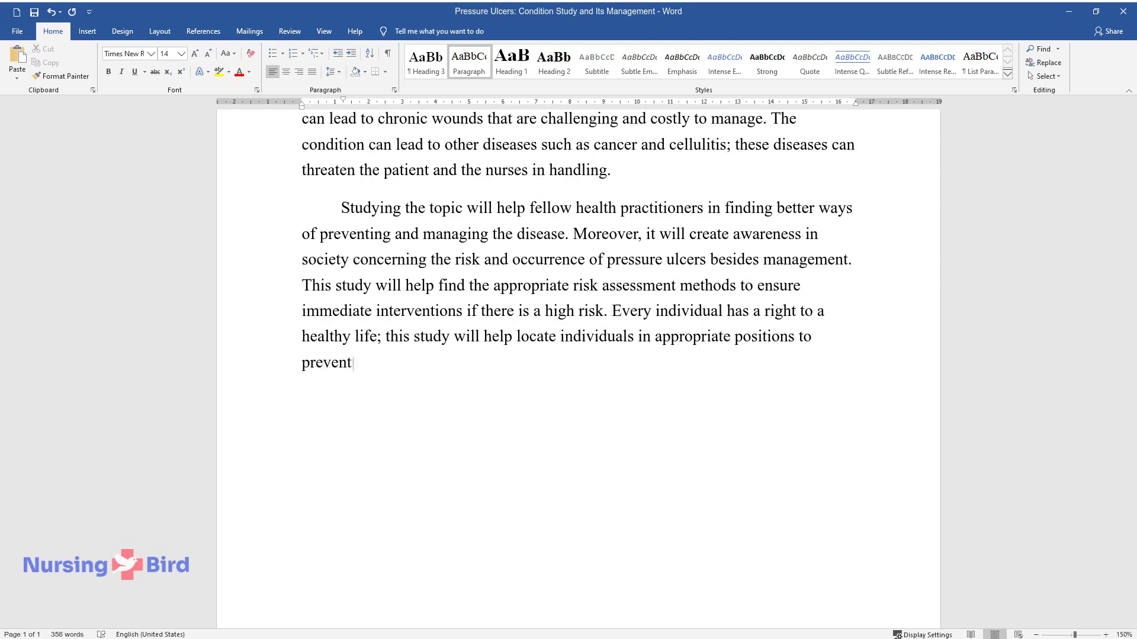
{"action": "type", "text": "e ulcers. Therefore, this to"}
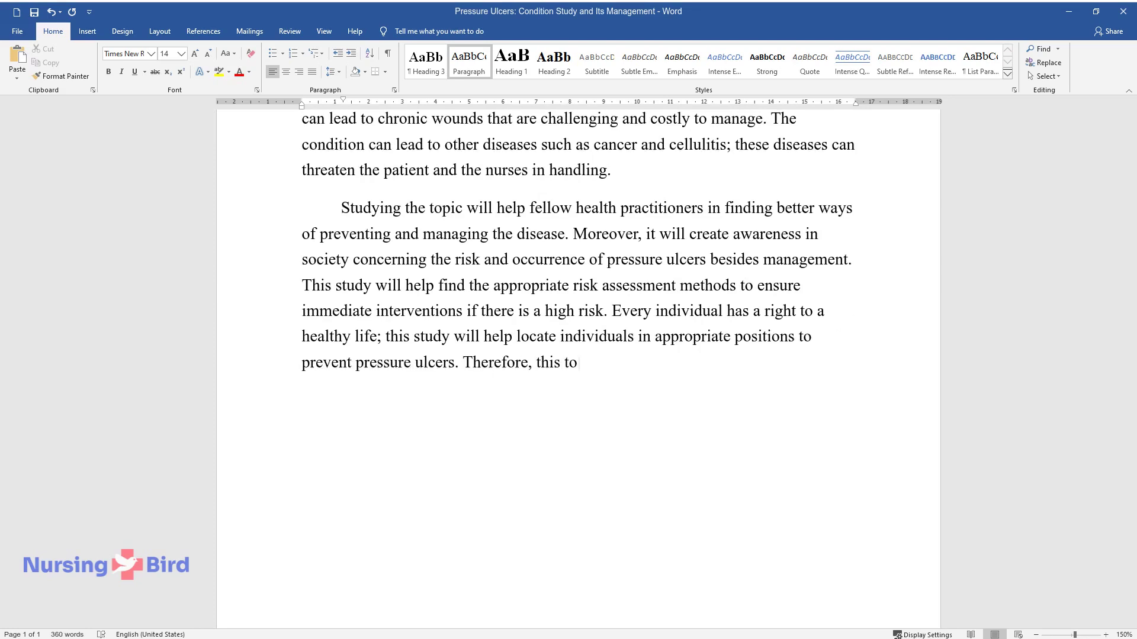
{"action": "type", "text": "pic will help in reducing mortaliti"}
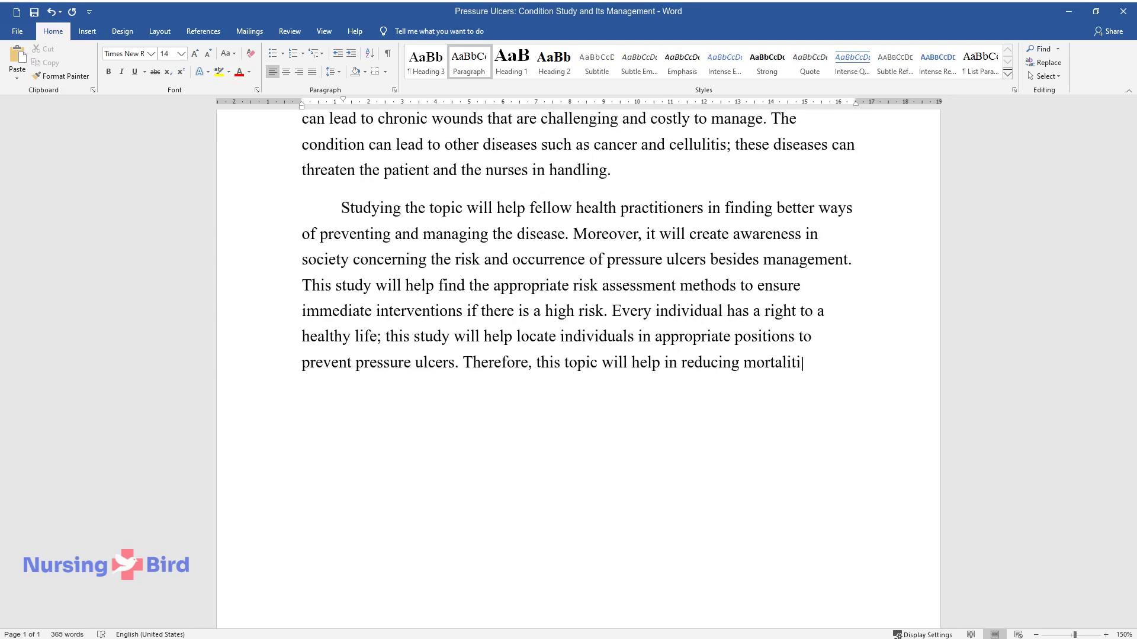
{"action": "type", "text": "es due to the above-mentioned condit"}
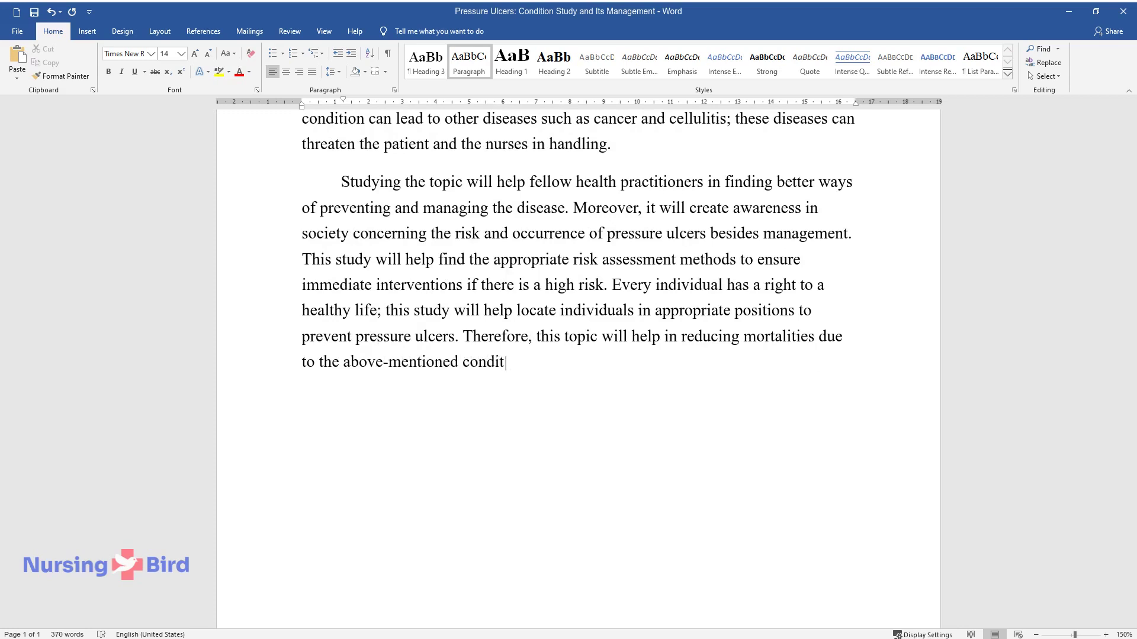
{"action": "type", "text": "ion."}
{"action": "key", "text": "Return"}
Step: Type the 'The primary purpose of the paper…' paragraph, ending '…creating awareness in the community.'
{"action": "type", "text": "The "}
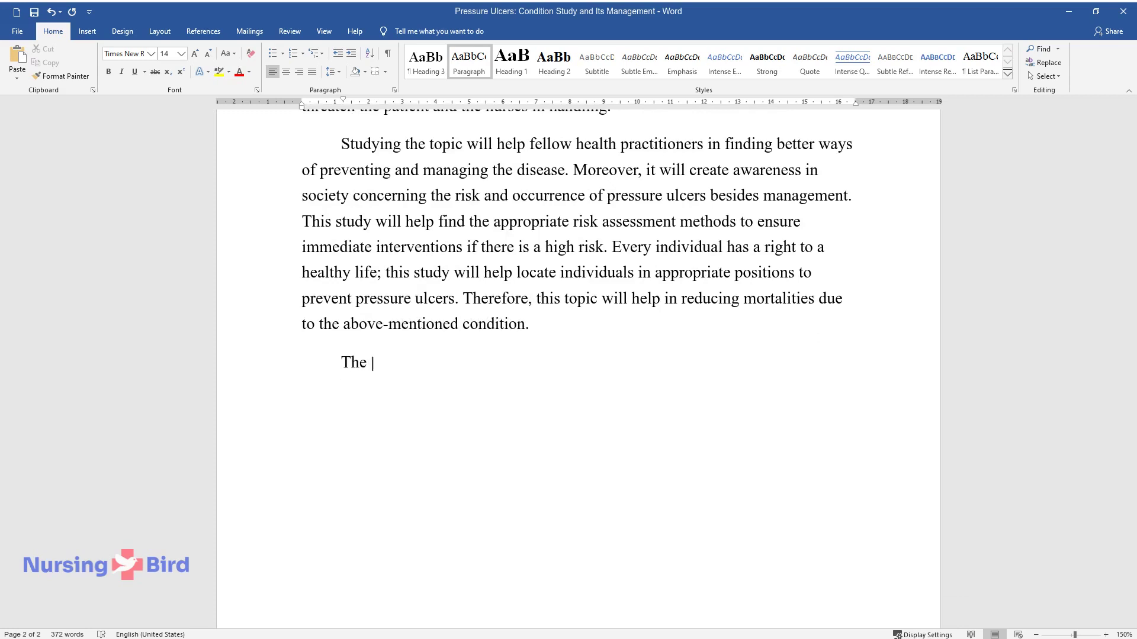
{"action": "type", "text": "primary purpose of the paper is to d"}
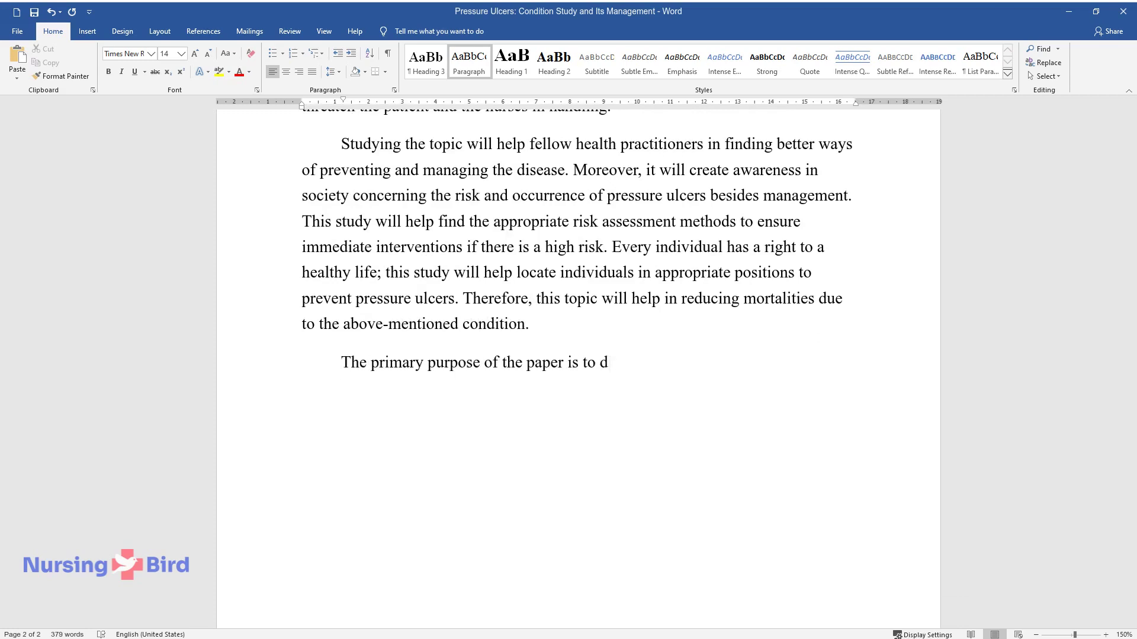
{"action": "type", "text": "iscuss the management of pressure ul"}
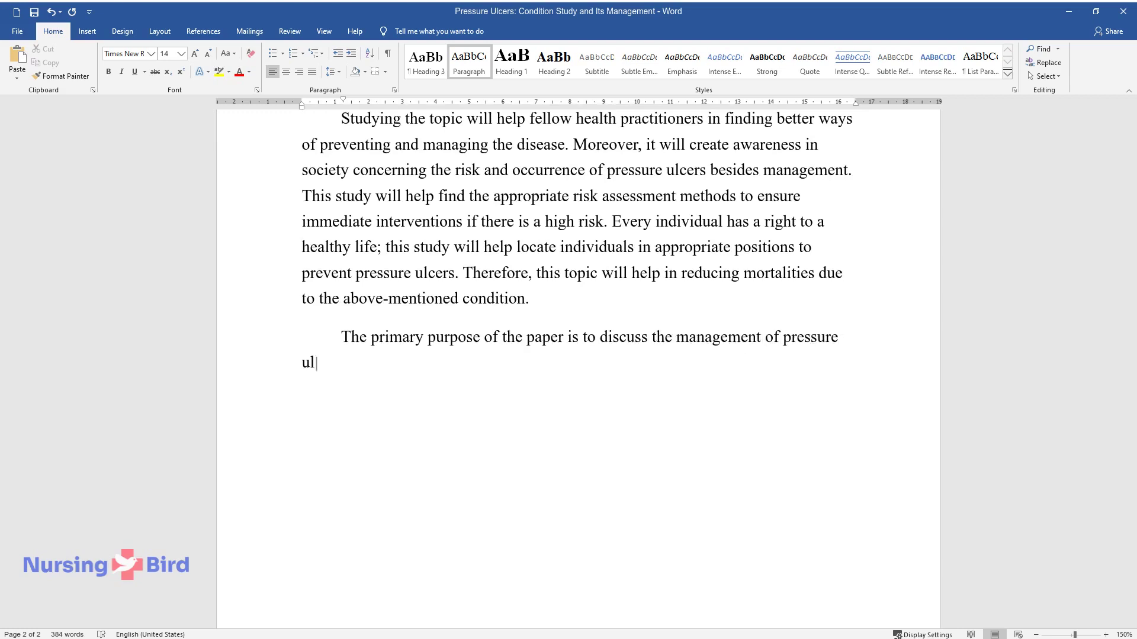
{"action": "type", "text": "cers. Challenges have been experienc"}
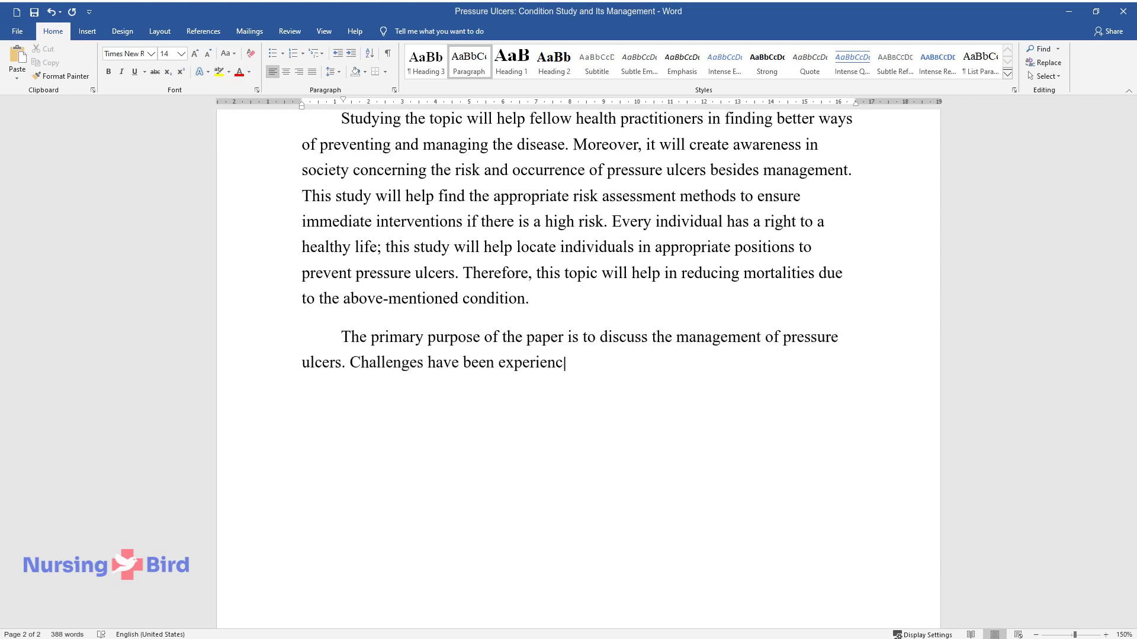
{"action": "type", "text": "ed in ensuring appropriate manageme"}
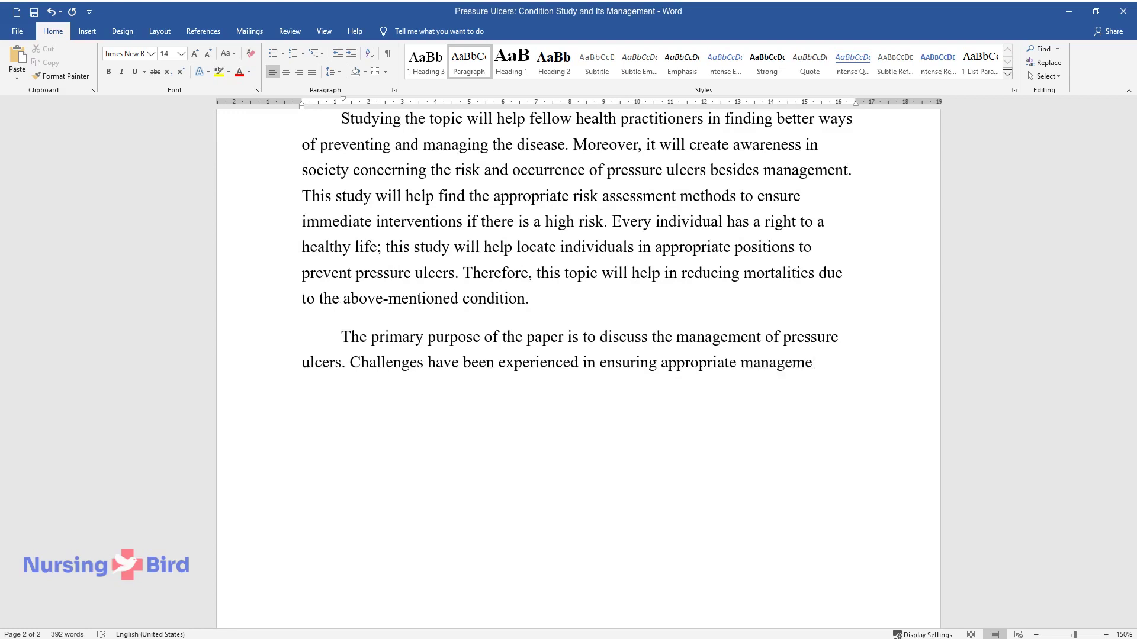
{"action": "type", "text": "nt of the disease. Pressure ulcers can be determined "}
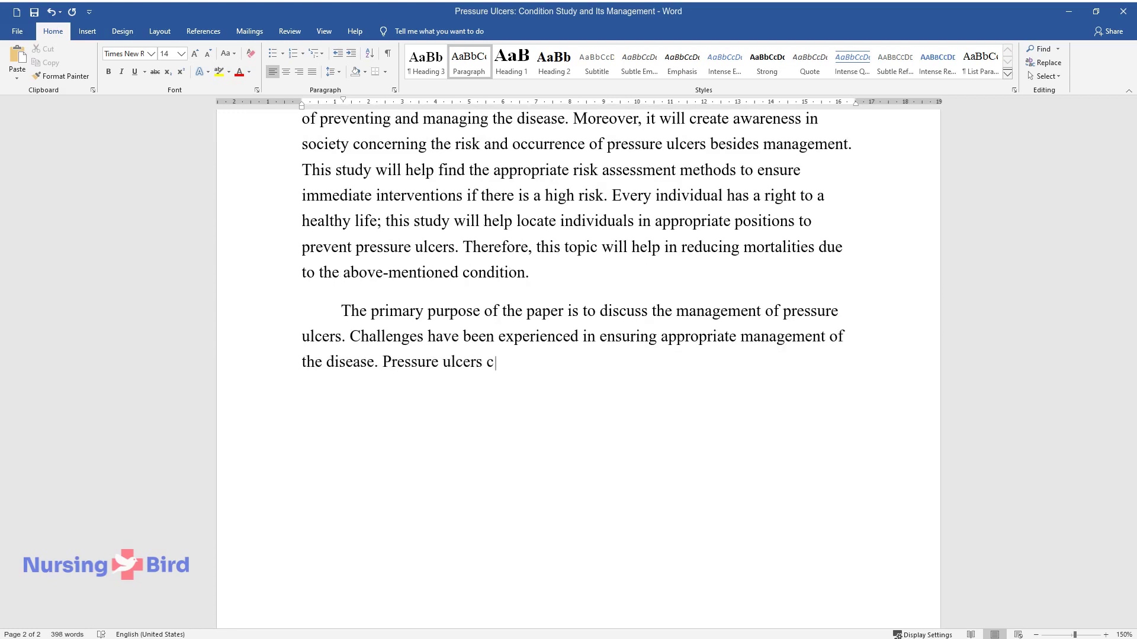
{"action": "type", "text": "at an early stage "}
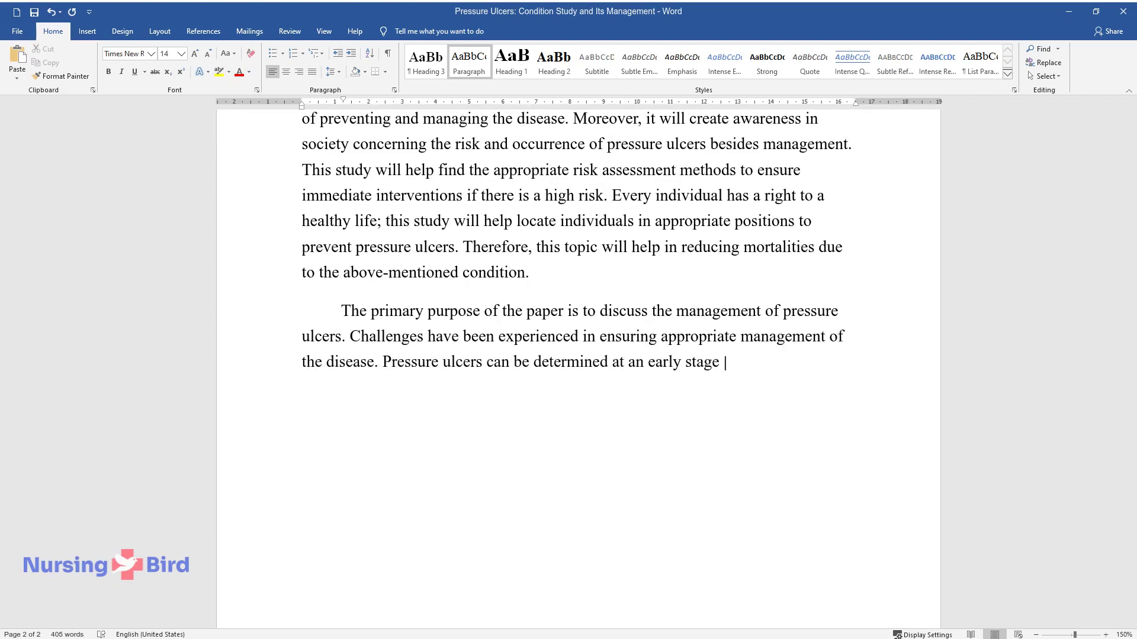
{"action": "type", "text": "and treated. They require critical intervention in the"}
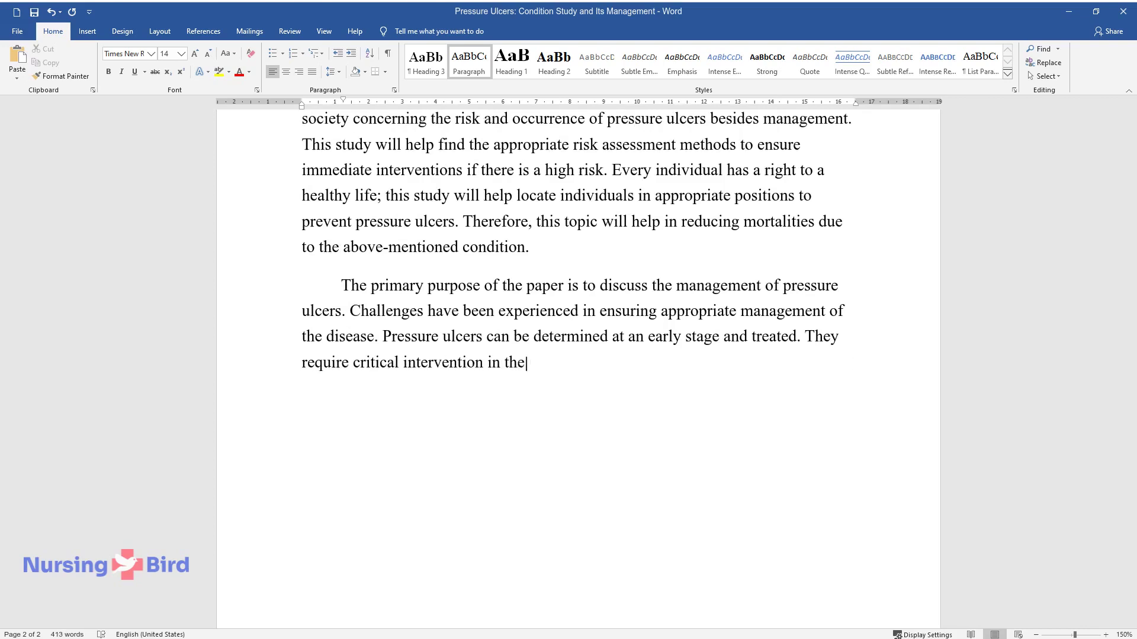
{"action": "type", "text": " health care systems; advanced medic"}
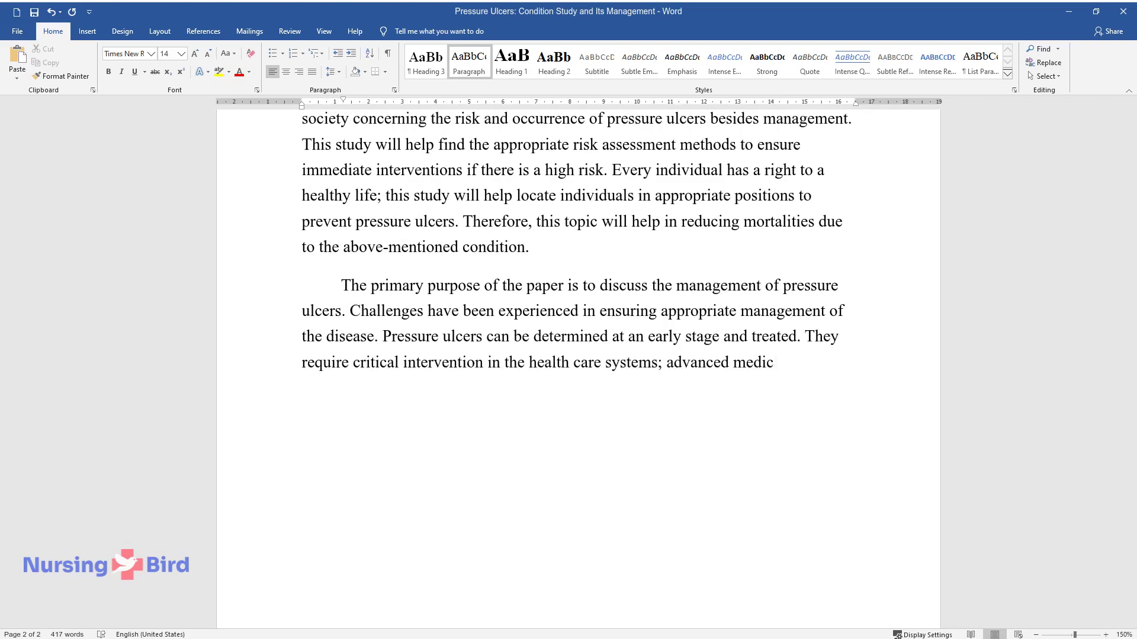
{"action": "type", "text": "al strategies should be implemented. The con"}
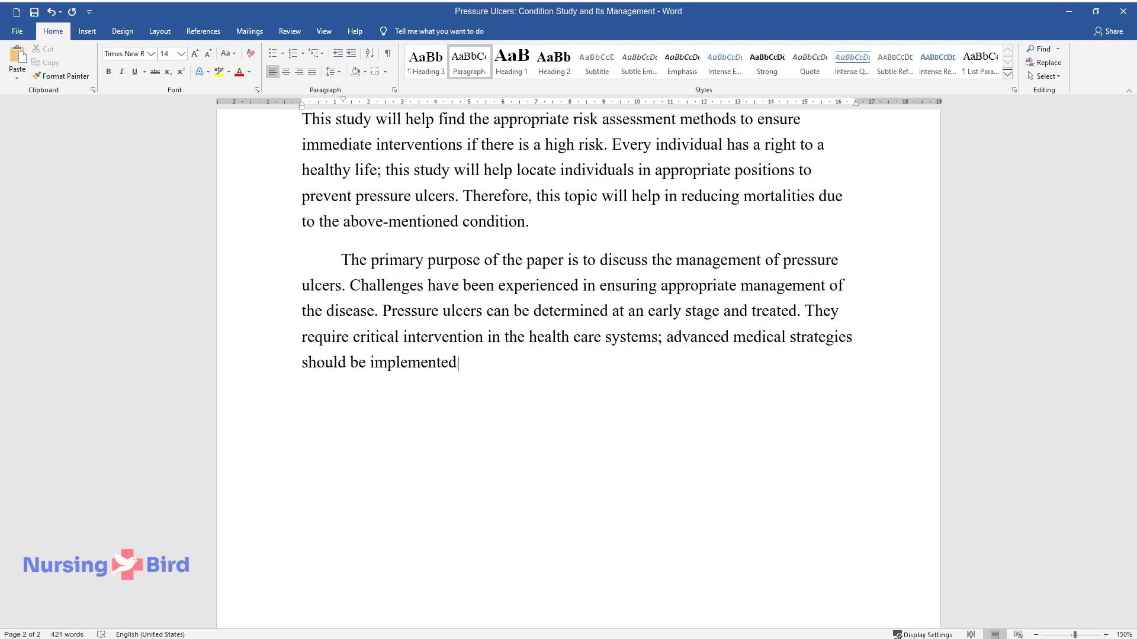
{"action": "type", "text": "dition needs a risk assessm"}
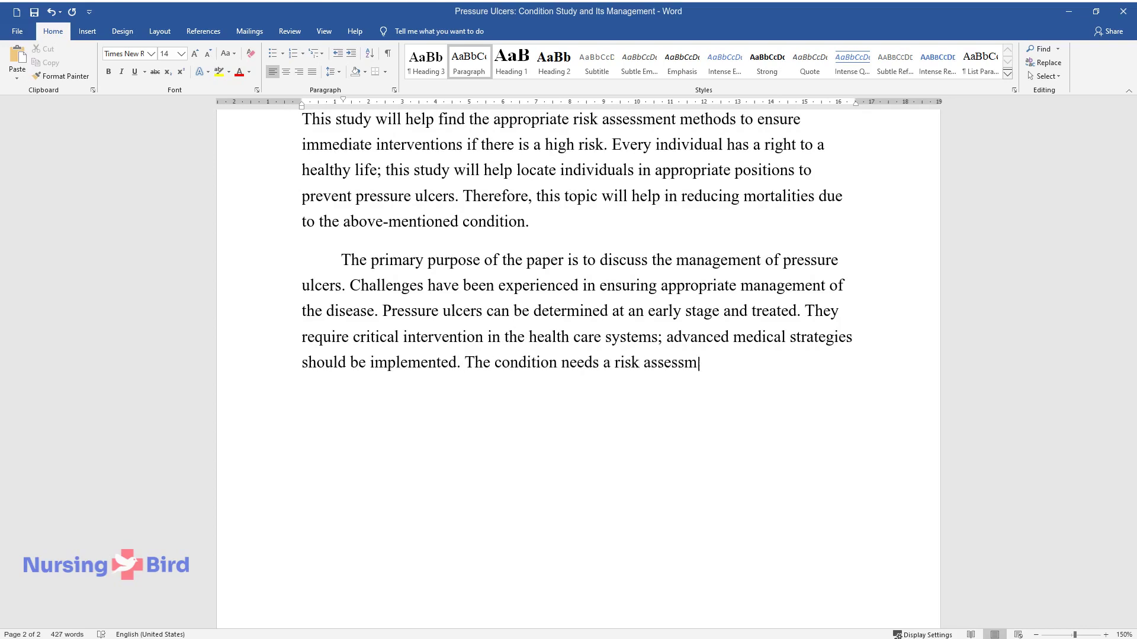
{"action": "type", "text": "ent to determine the rate o"}
{"action": "type", "text": "f risk an"}
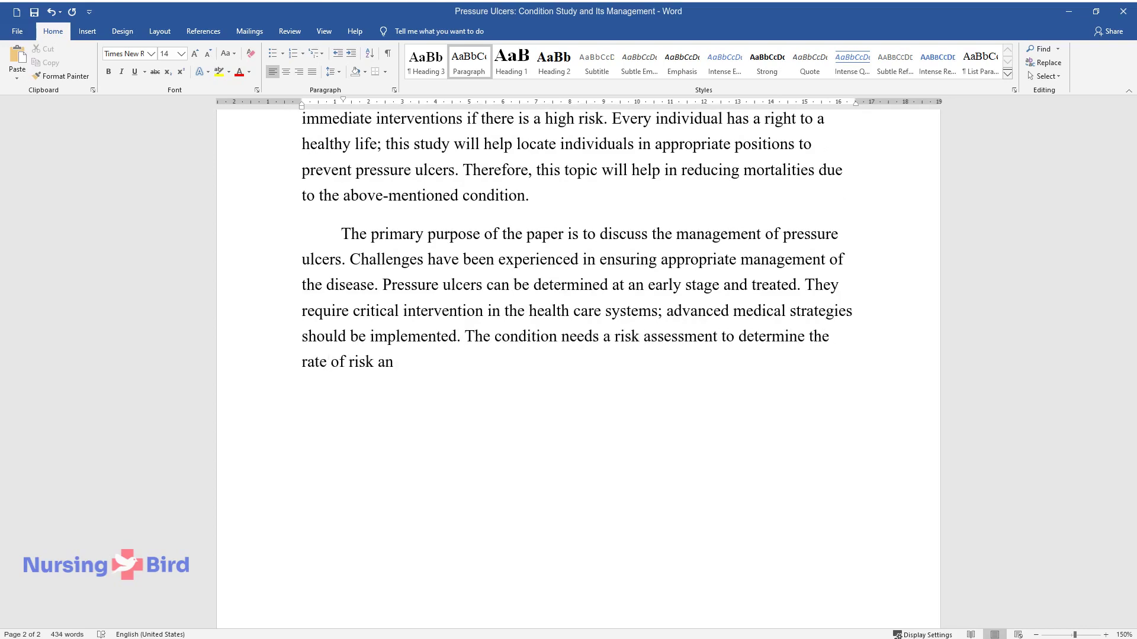
{"action": "type", "text": "d implement appropriate measures. Th"}
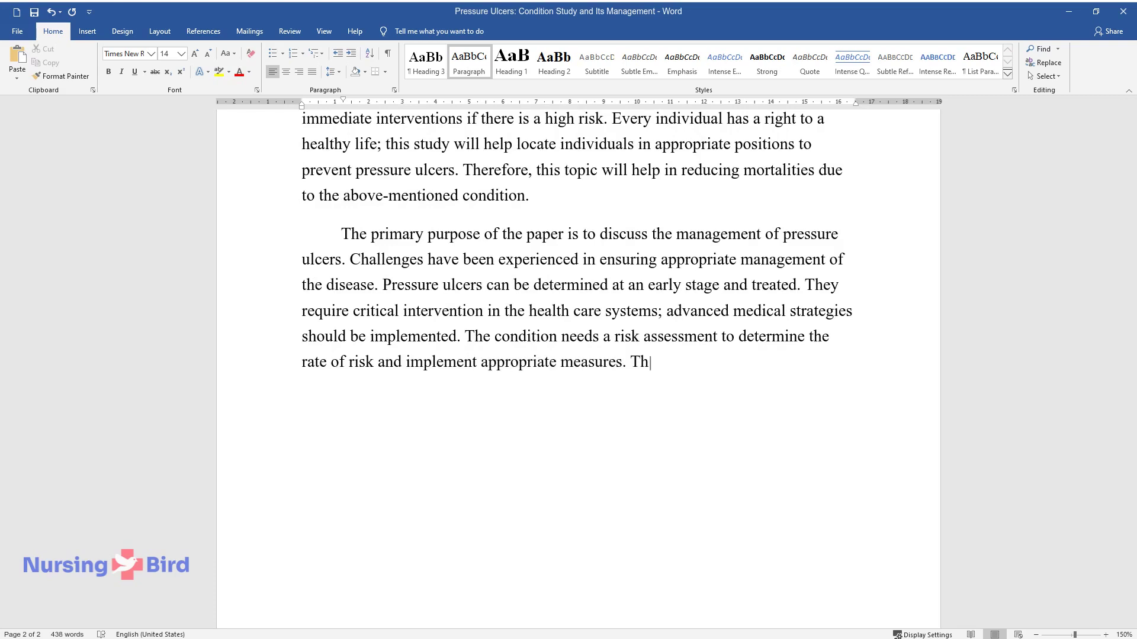
{"action": "type", "text": "e study focuses on accomplishing different m"}
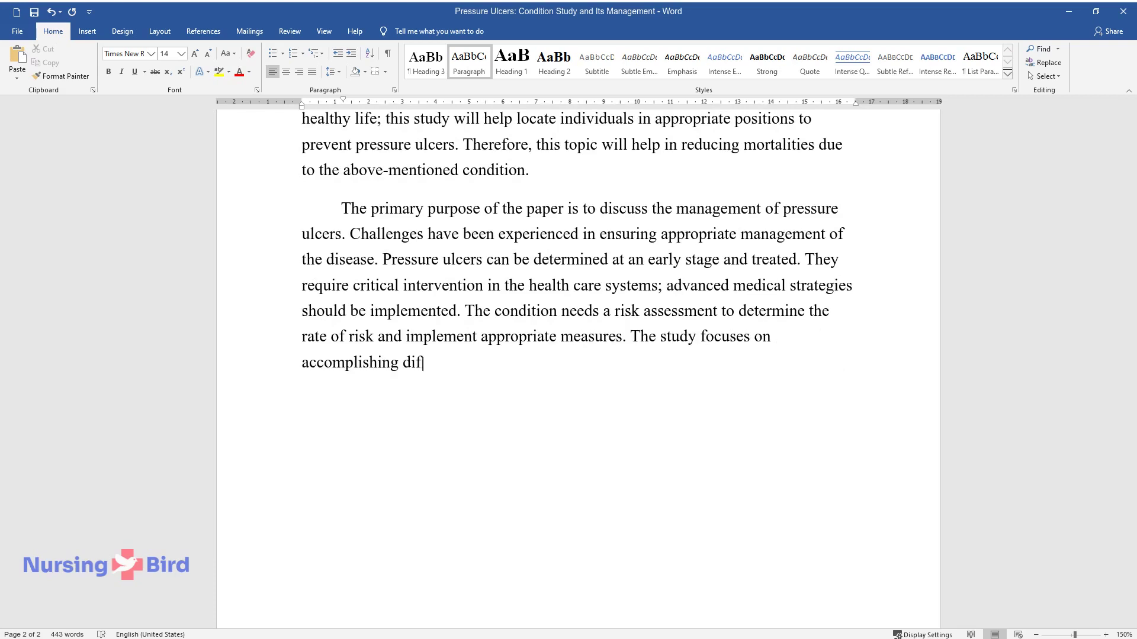
{"action": "type", "text": "anagement strategies to red"}
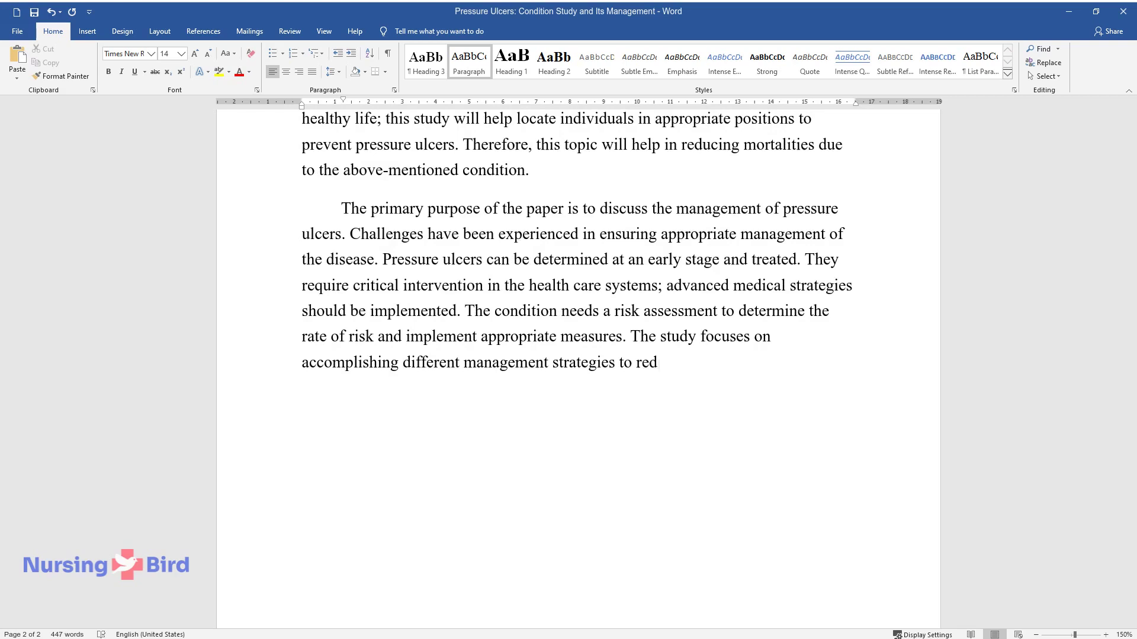
{"action": "type", "text": "uce and prevent pressure ulcers. Add"}
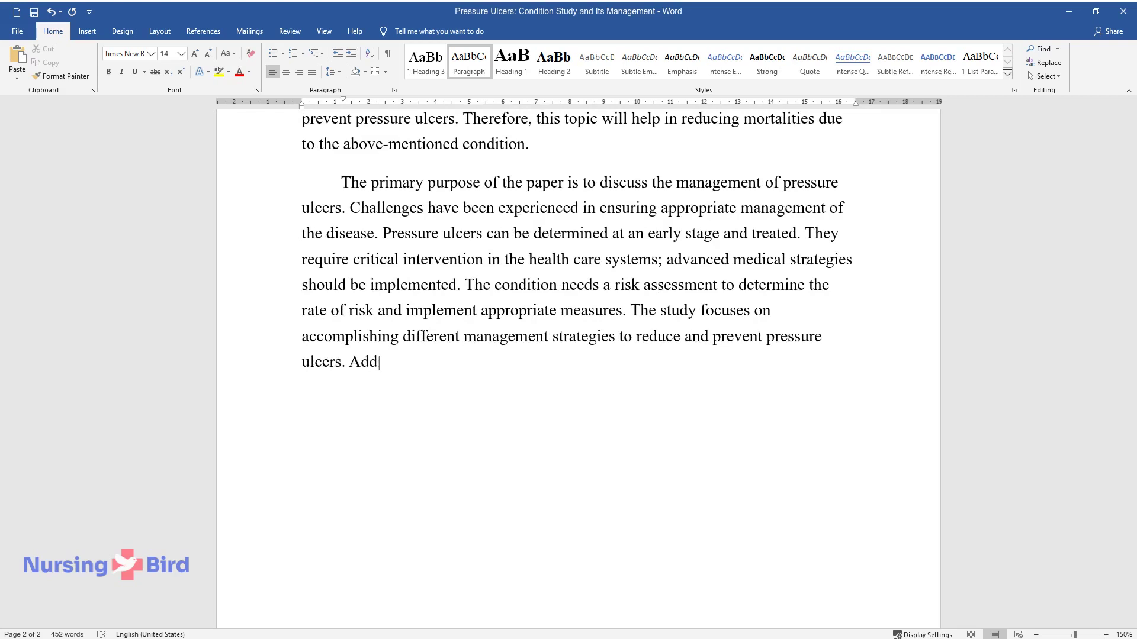
{"action": "type", "text": "itionally, with the management chal"}
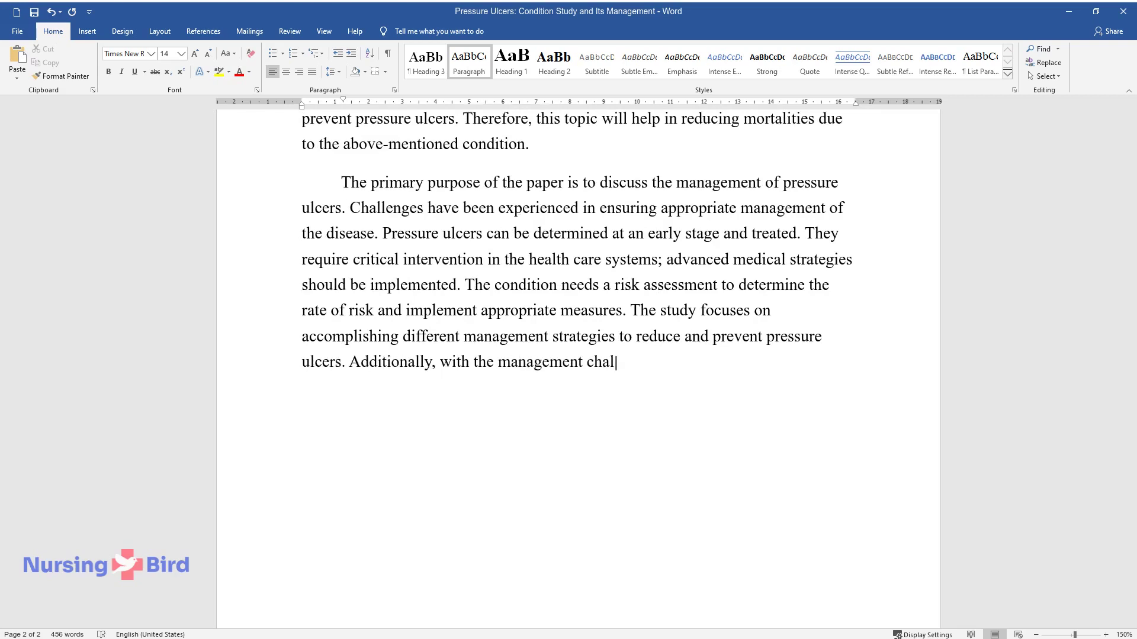
{"action": "type", "text": "lenges, the study will provide vital"}
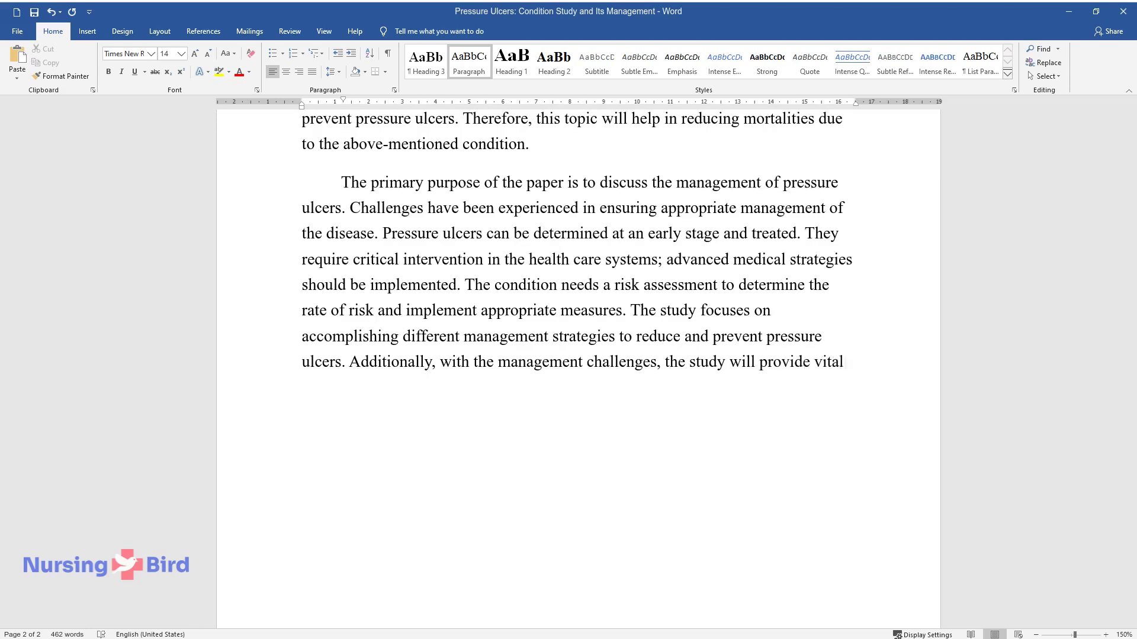
{"action": "type", "text": " information in health care to carry"}
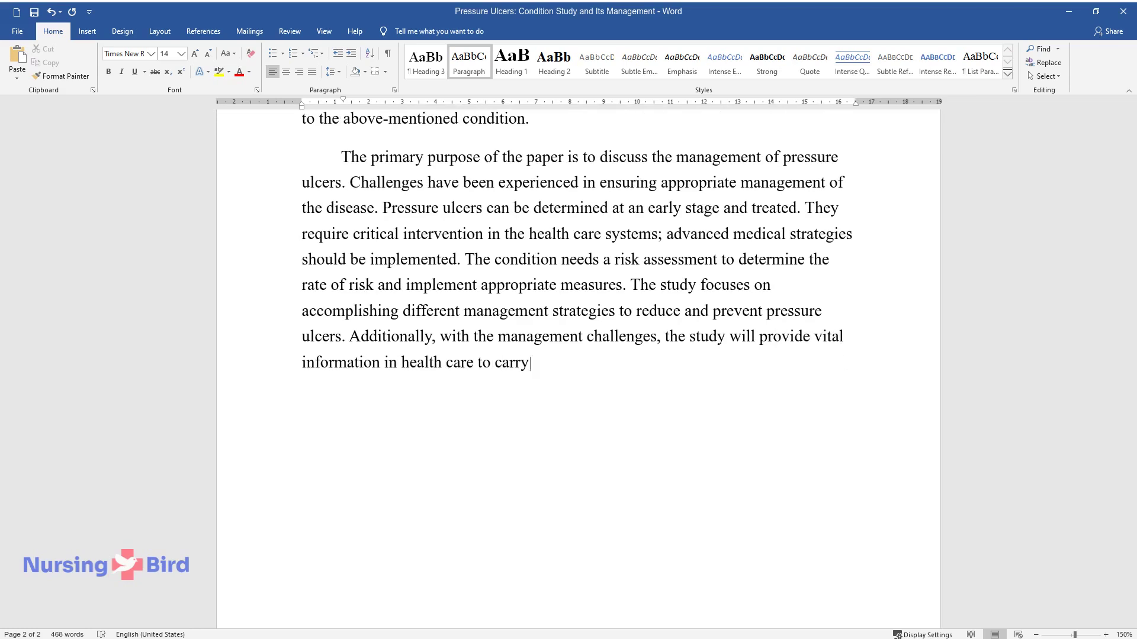
{"action": "type", "text": " out different approaches to handlin"}
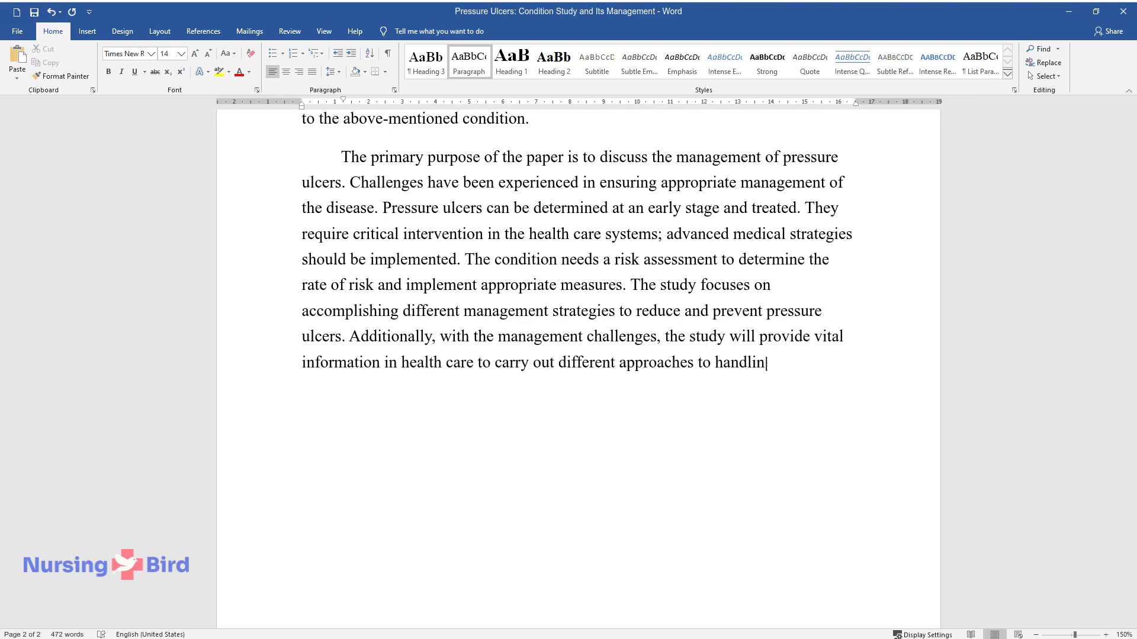
{"action": "type", "text": "g the disease. It aims at delivering better management approaches that"}
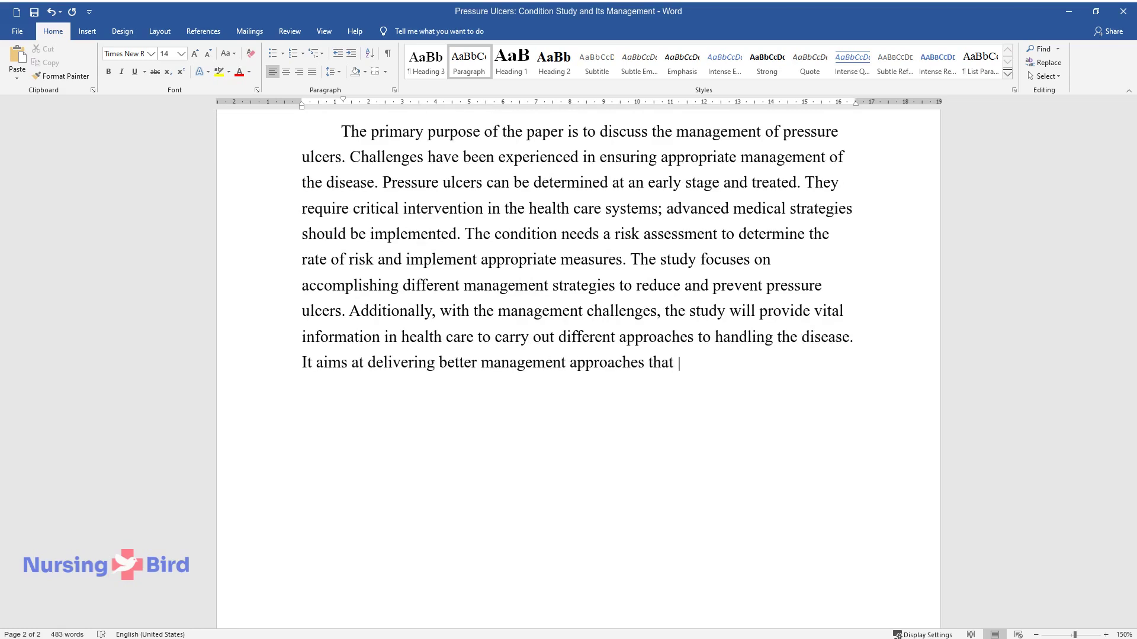
{"action": "type", "text": "are easily implemented and benefit both the individual and the communit"}
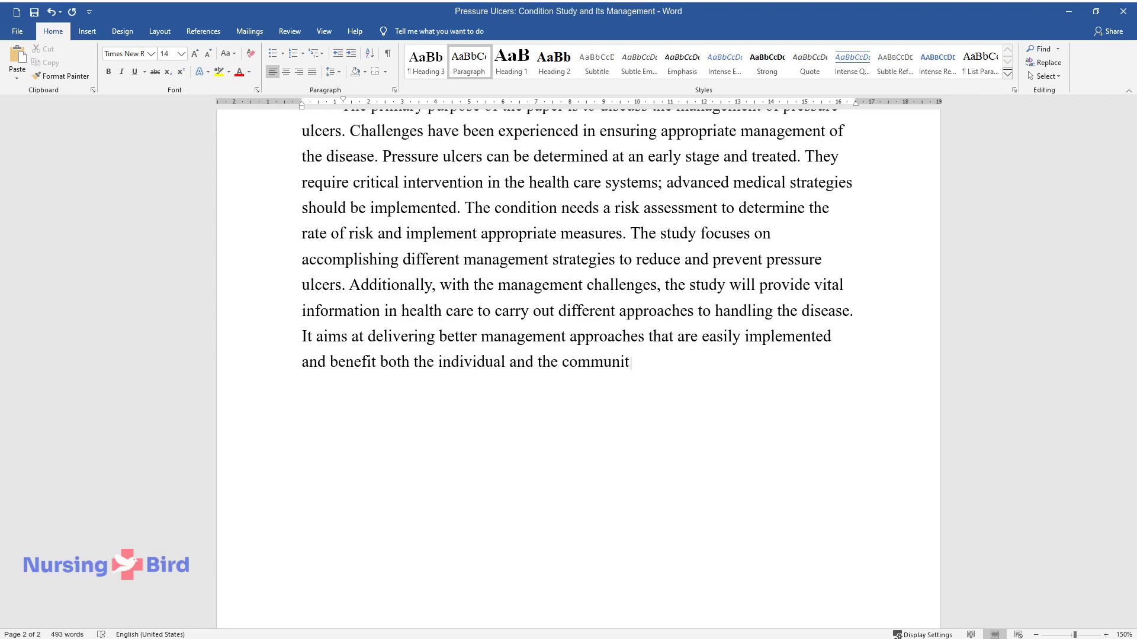
{"action": "type", "text": "y. Moreover, it should provi"}
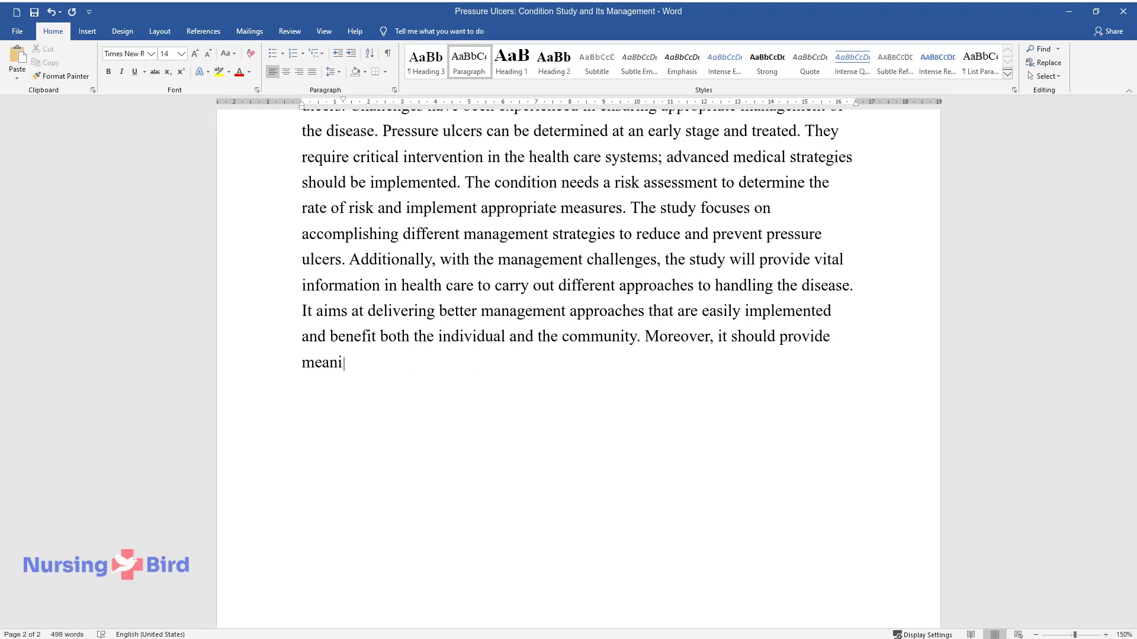
{"action": "type", "text": "de meaningful information on managing pressu"}
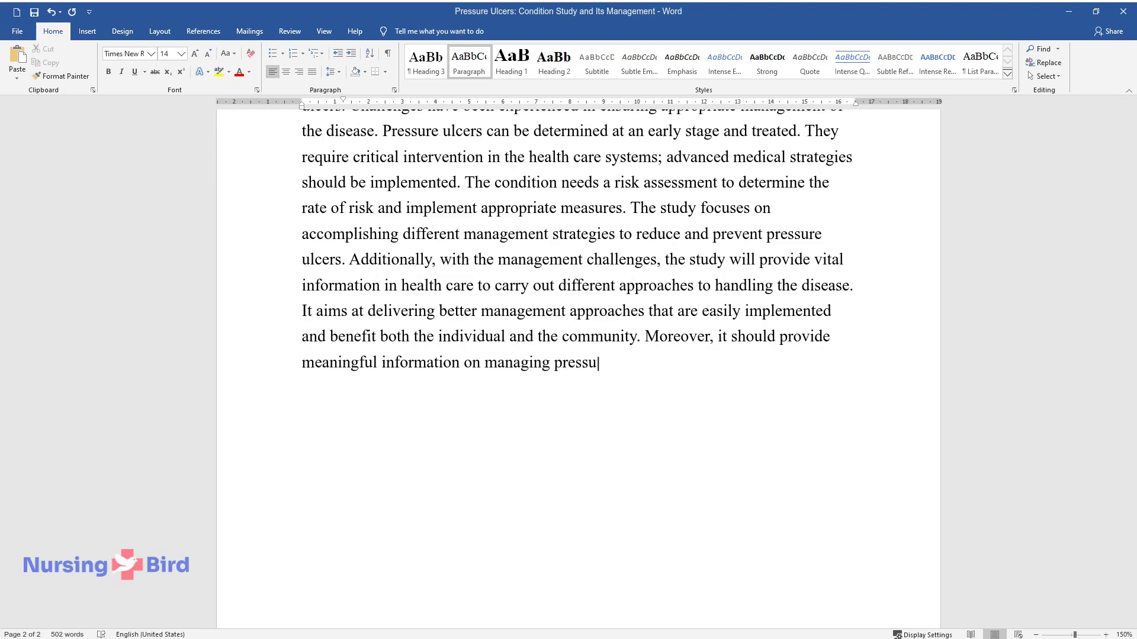
{"action": "type", "text": "re ulcer diseases and creating aware"}
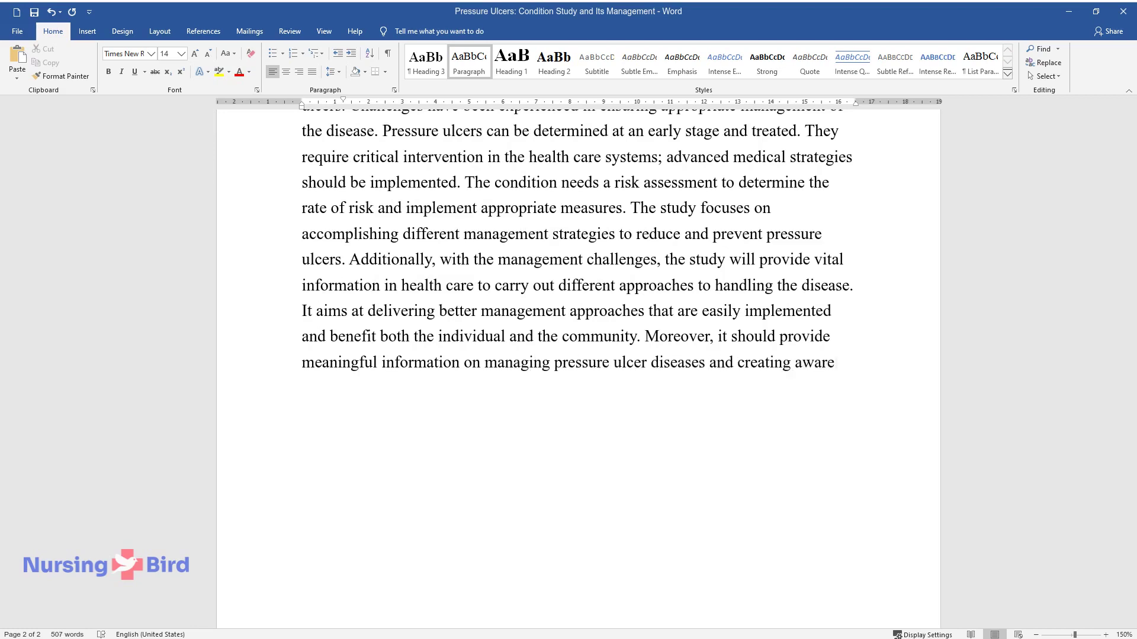
{"action": "type", "text": "ness in the community."}
{"action": "key", "text": "Return"}
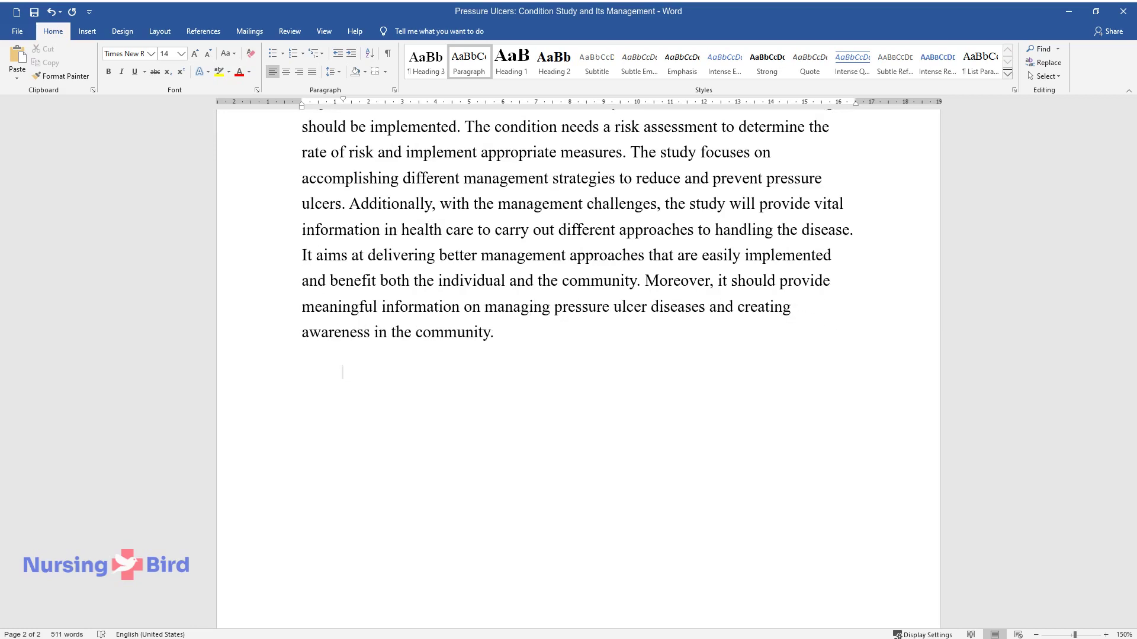
Step: Type the 'Since pressure ulcers affect anybody…' paragraph, ending '…practitioners to handle the disease.'
{"action": "type", "text": "Since pressure ulcers aff"}
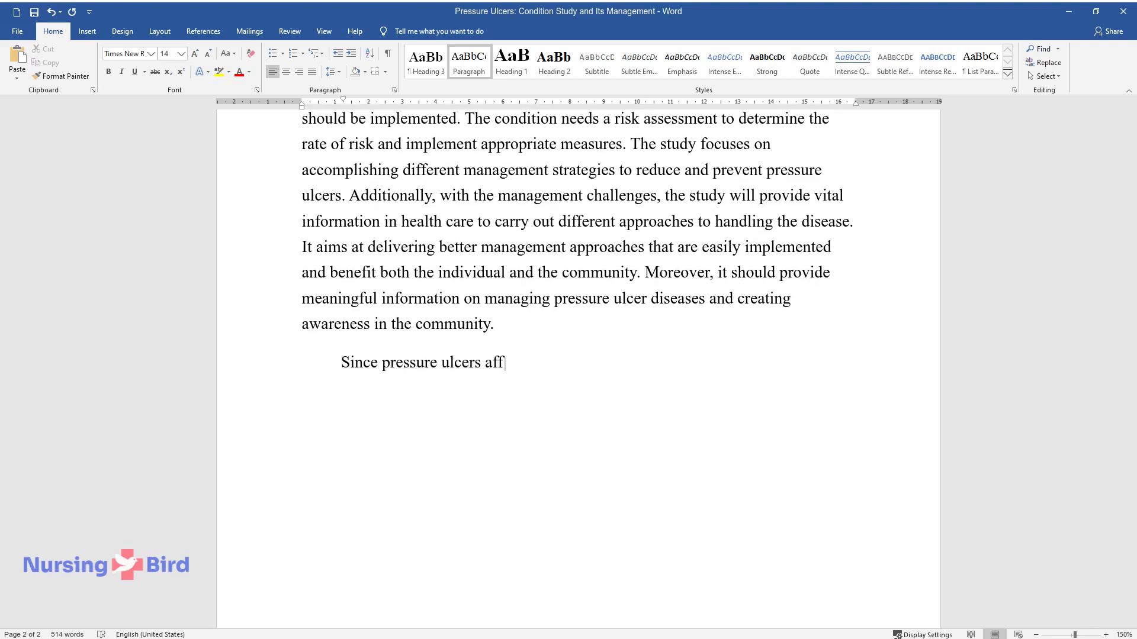
{"action": "type", "text": "ect anybody, many people will benef"}
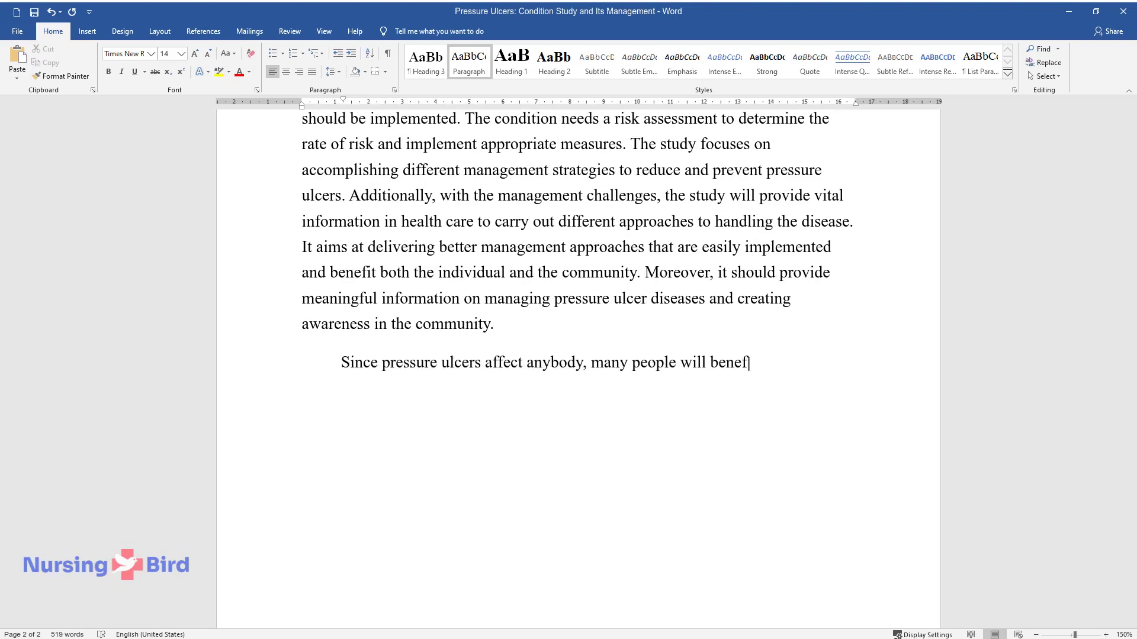
{"action": "type", "text": "it from the solution to the problem"}
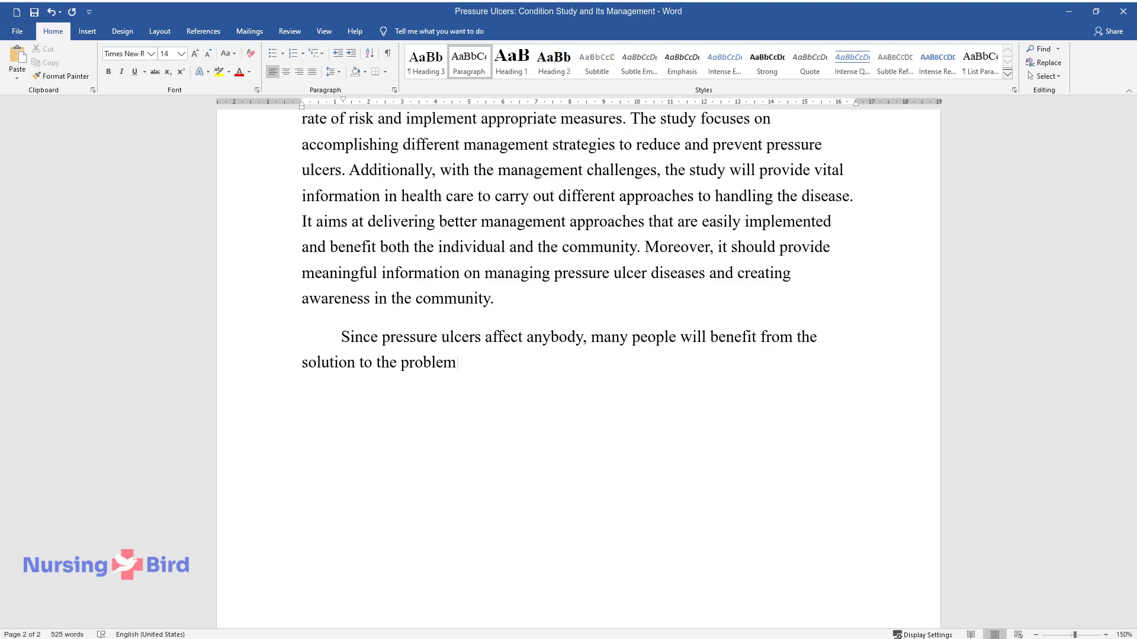
{"action": "type", "text": ". The health sector will critically"}
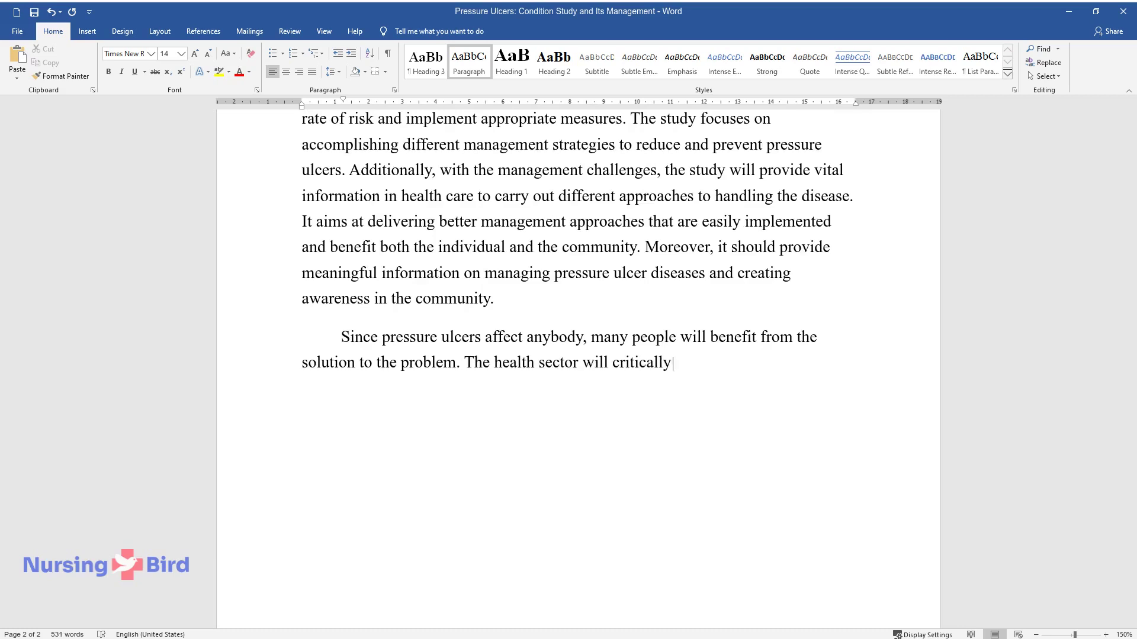
{"action": "type", "text": " handle the situation with immense "}
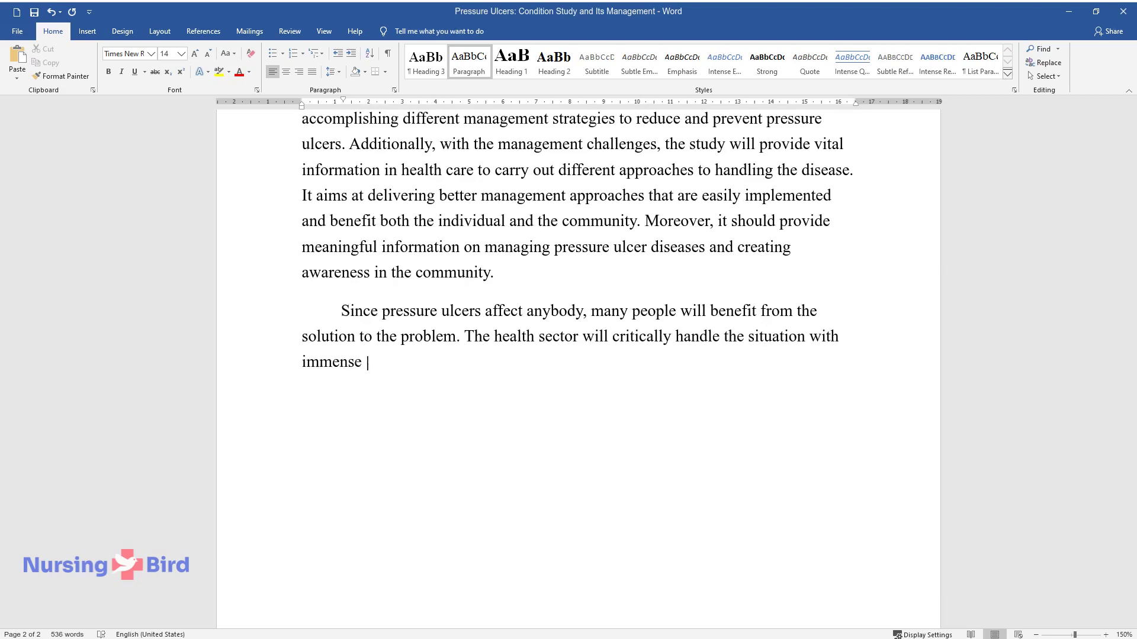
{"action": "type", "text": "care and provide significant preven"}
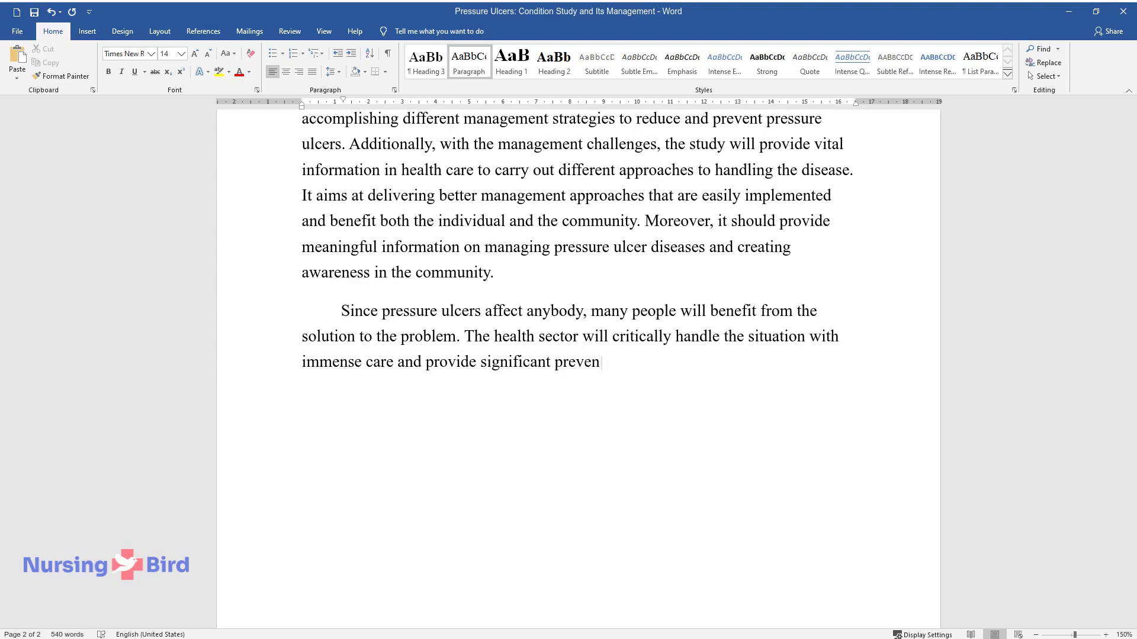
{"action": "type", "text": "tive measures. Affected and unaffect"}
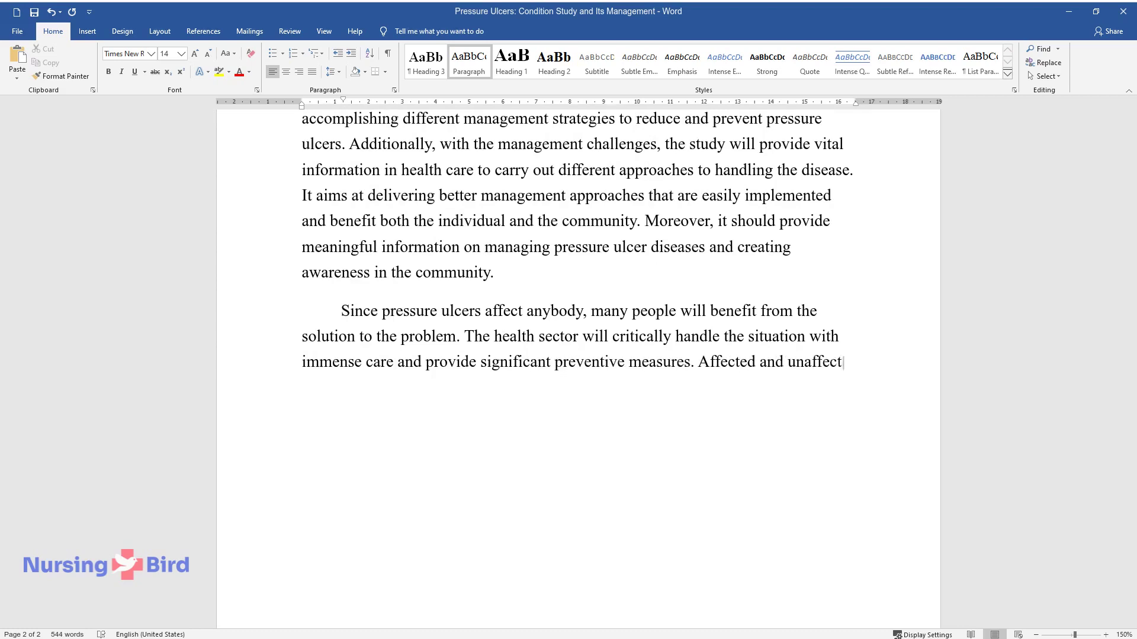
{"action": "type", "text": "ed individuals will also handle the"}
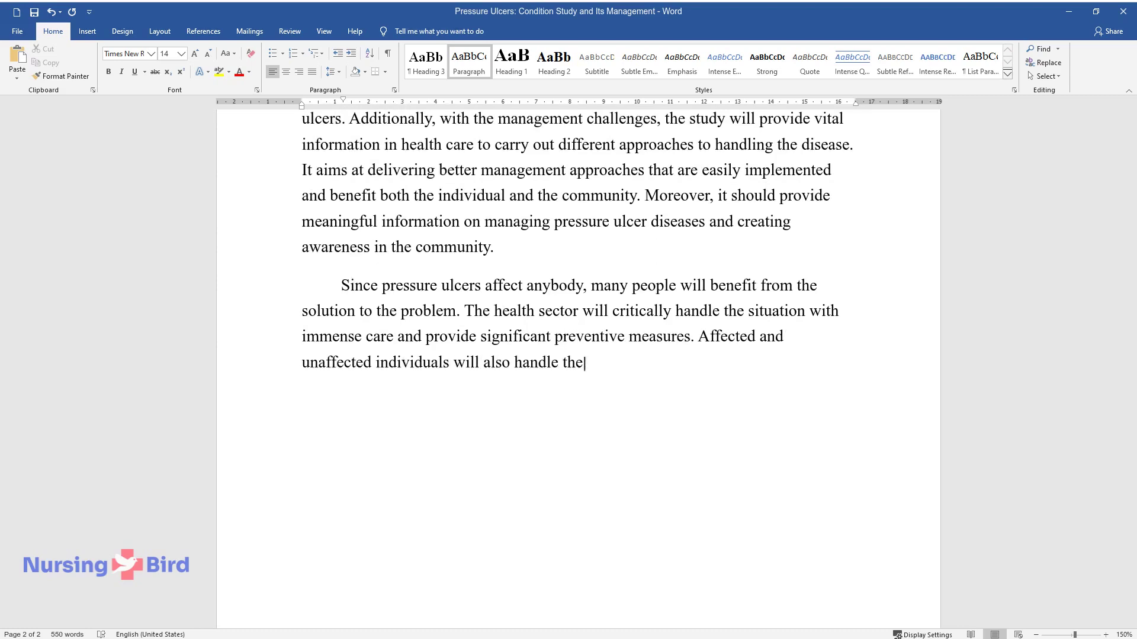
{"action": "type", "text": " disease more desirably. Management of the d"}
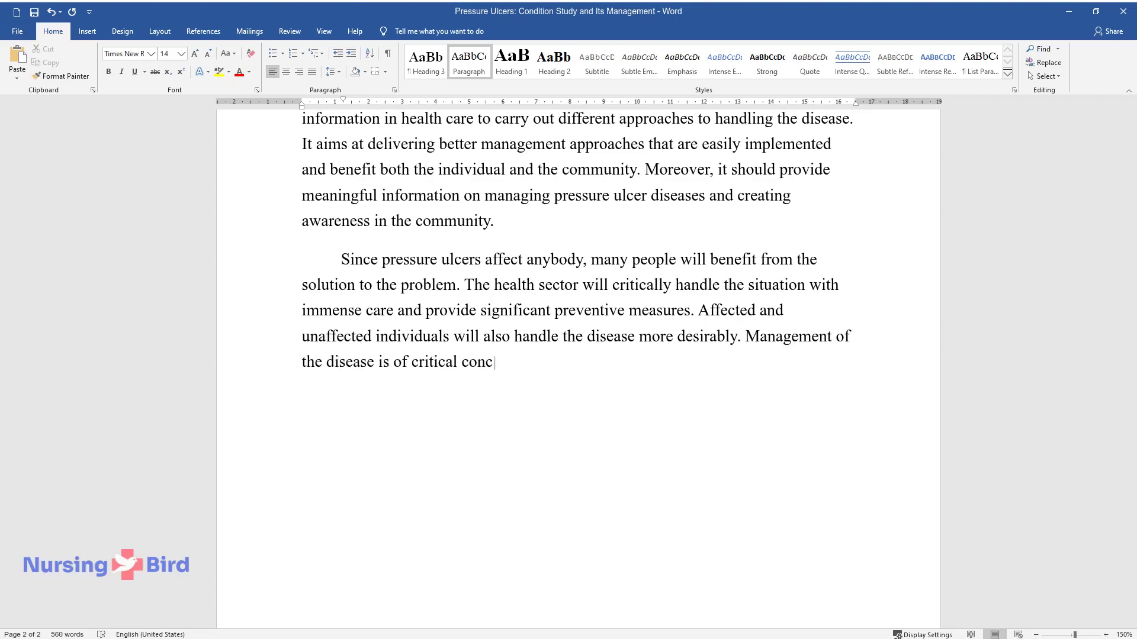
{"action": "type", "text": "isease is of critical concern and requires more technical and practical ways. The government can"}
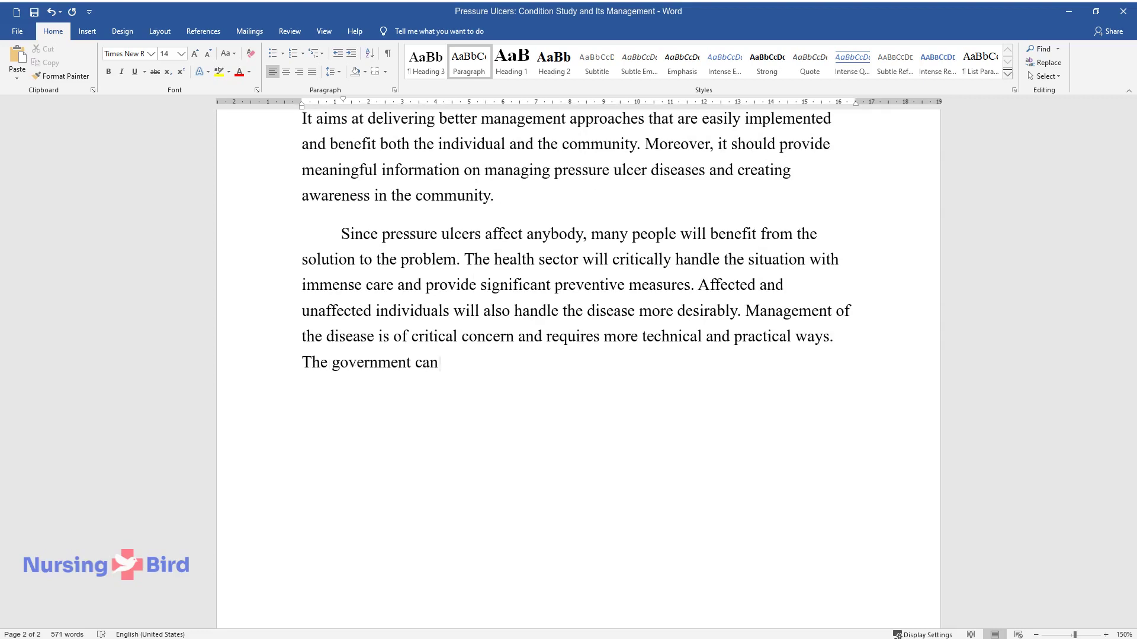
{"action": "type", "text": " help by providing resources for th"}
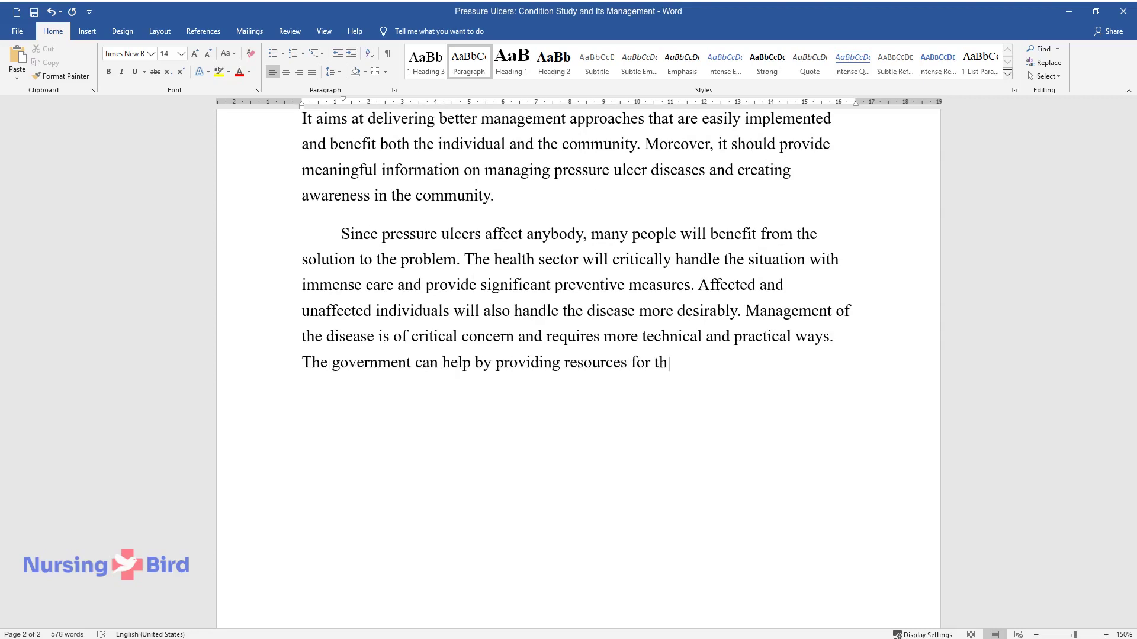
{"action": "type", "text": "e intervention of health practition"}
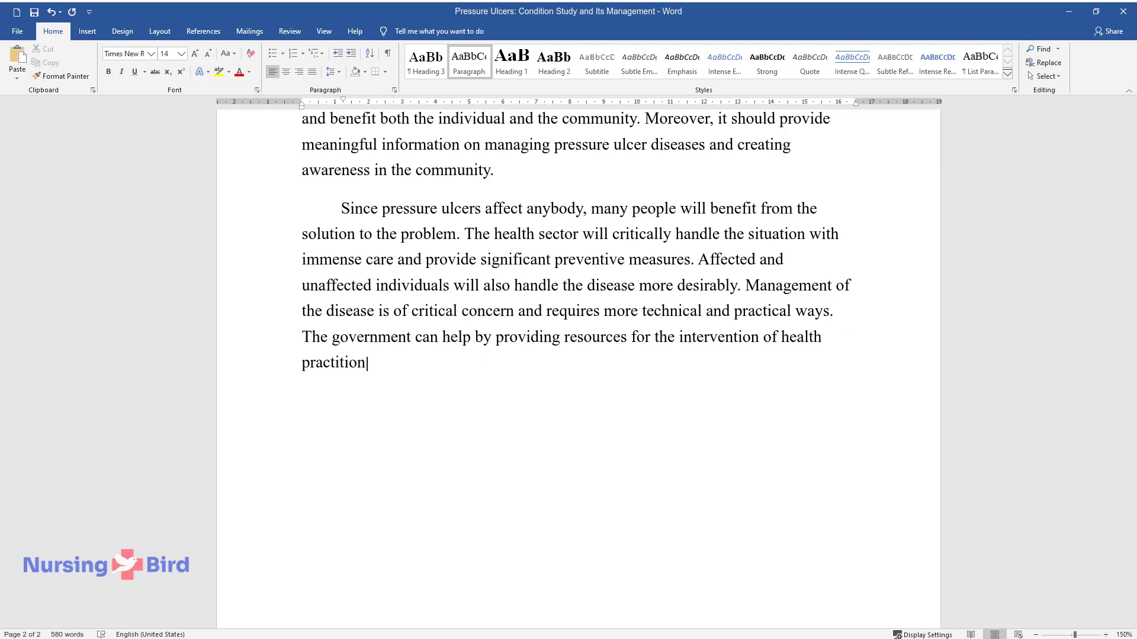
{"action": "type", "text": "ers to handle the disease."}
{"action": "key", "text": "Return"}
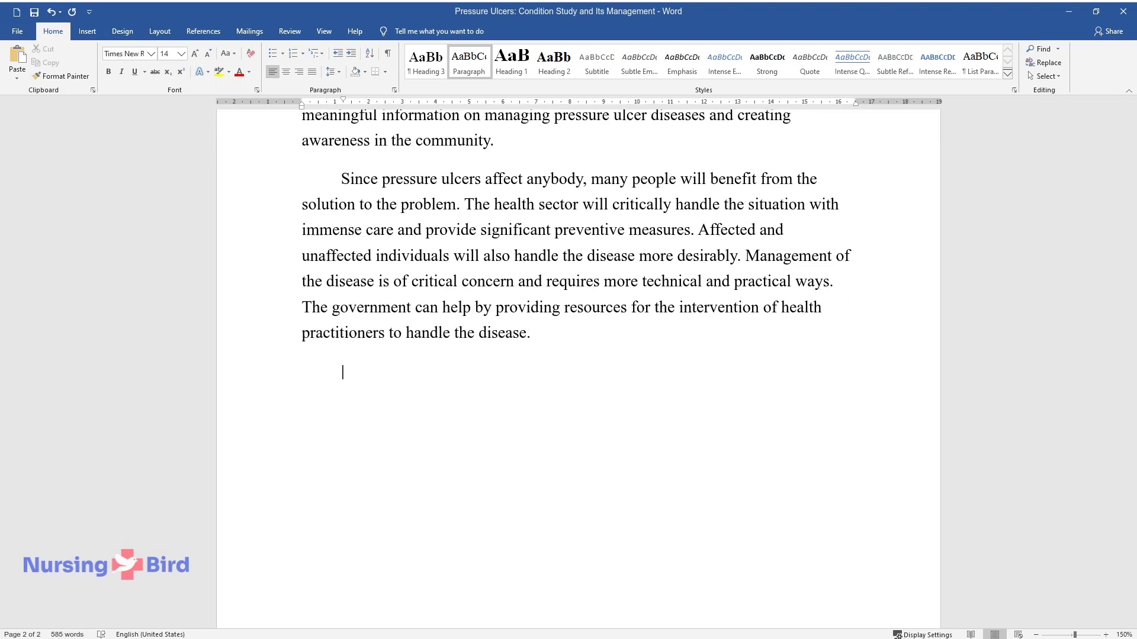
Step: Begin the paragraph 'A study of pressure ulcers is significant in ensuring quality lives. It also reduces…'
{"action": "type", "text": "A study of pressure ulce"}
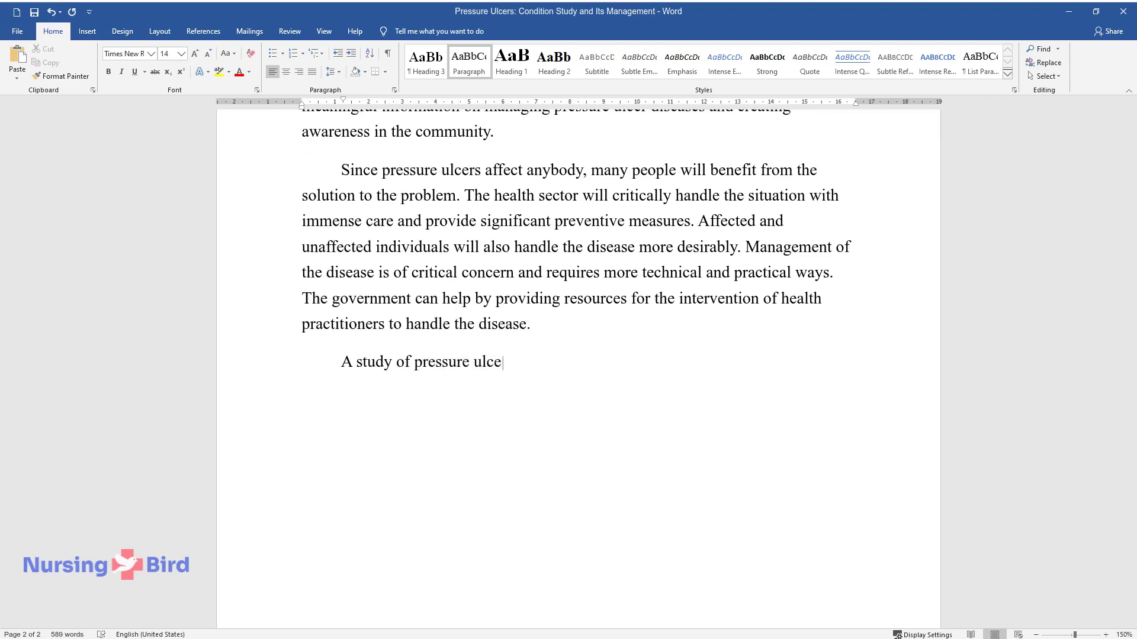
{"action": "type", "text": "rs is significant in ensuring quali"}
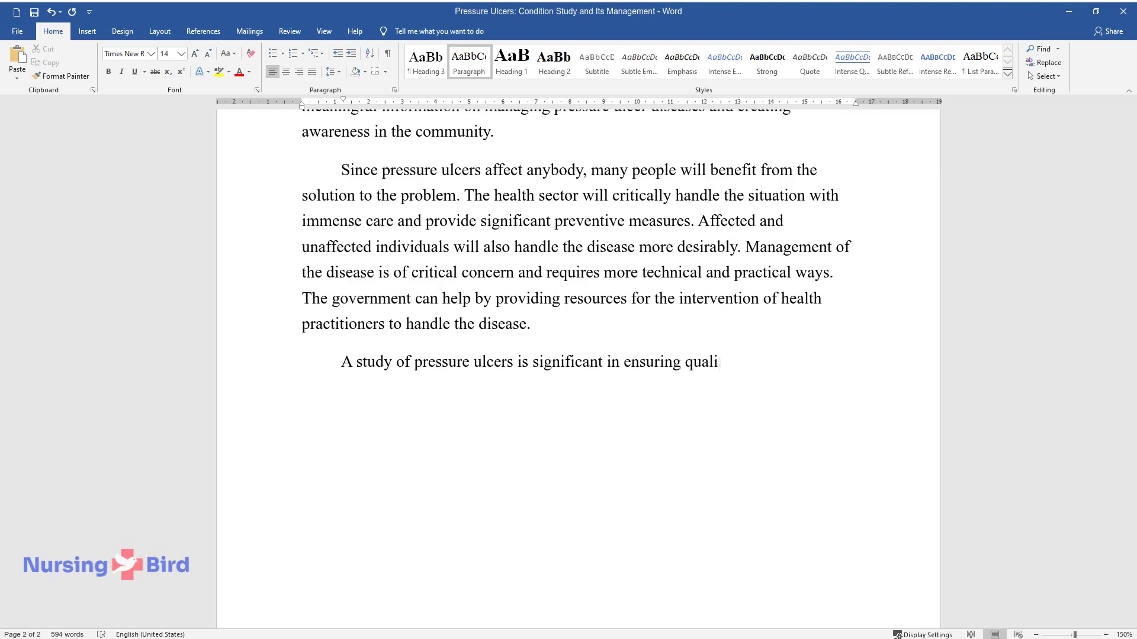
{"action": "type", "text": "ty lives. It also reduces mortality"}
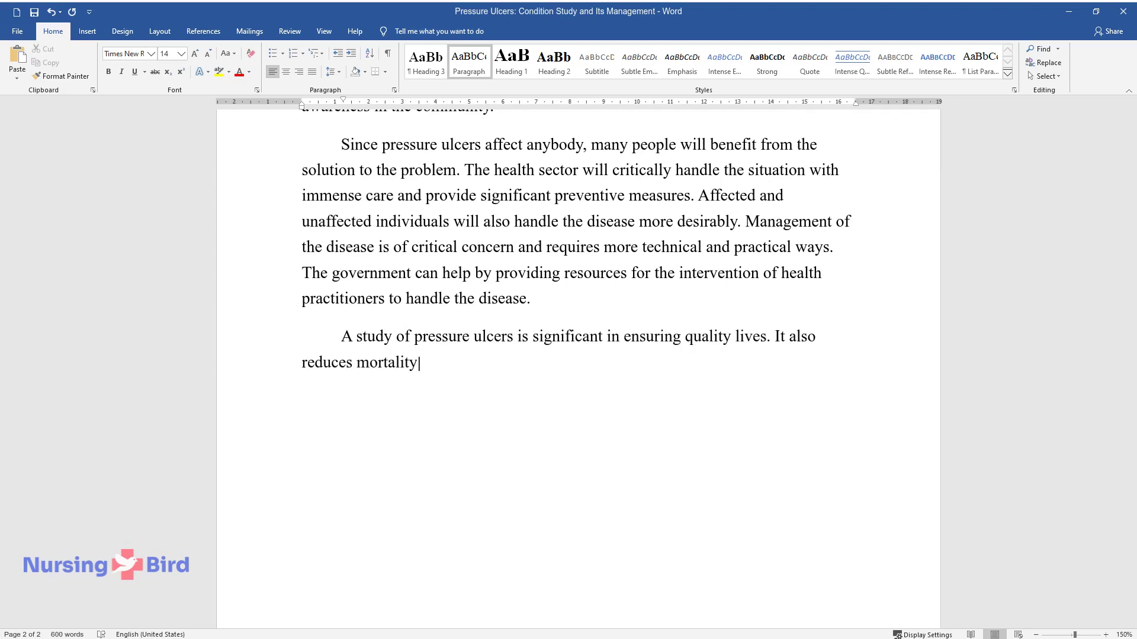
{"action": "type", "text": " rates through implementing appropr"}
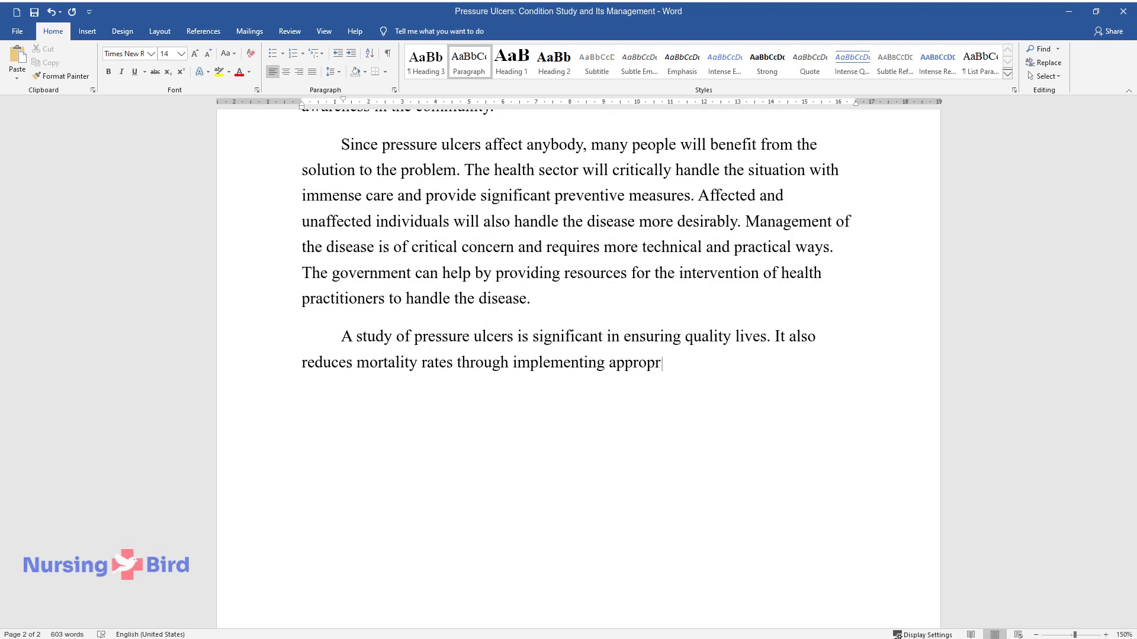
{"action": "type", "text": "iate management and preventive meas"}
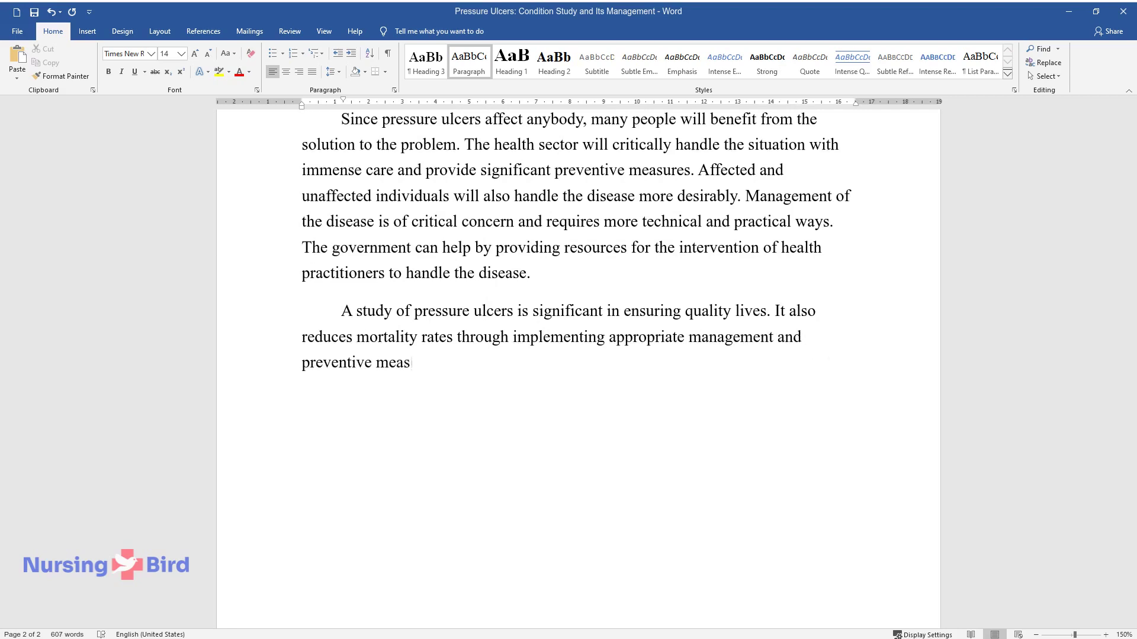
{"action": "type", "text": "ures. Management strategies for the"}
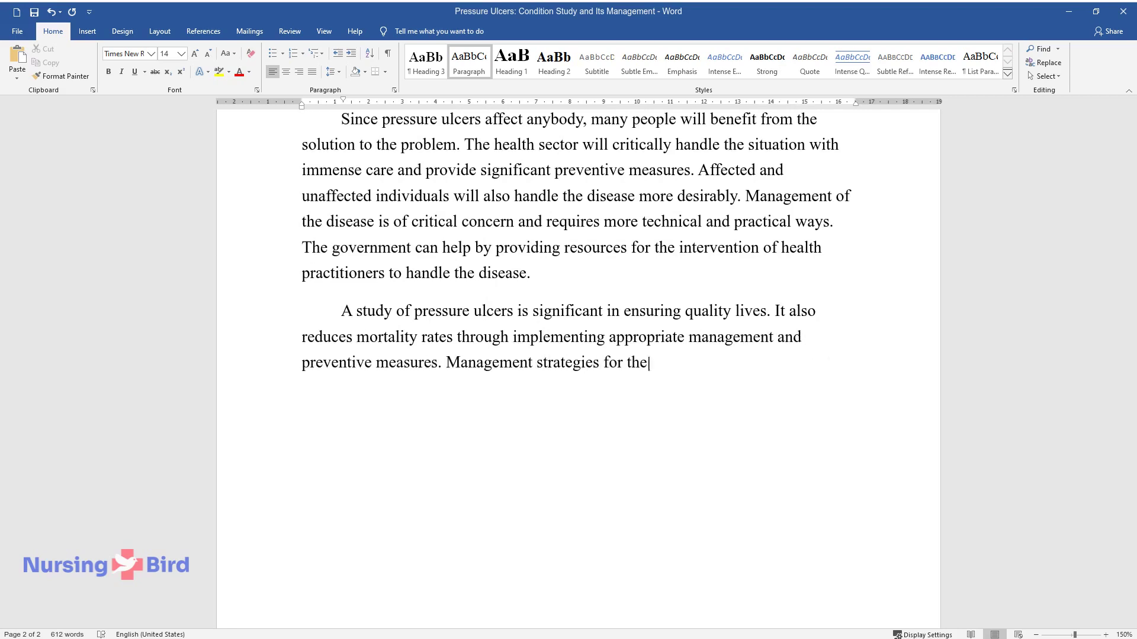
{"action": "type", "text": " diseases should be reviewed and re"}
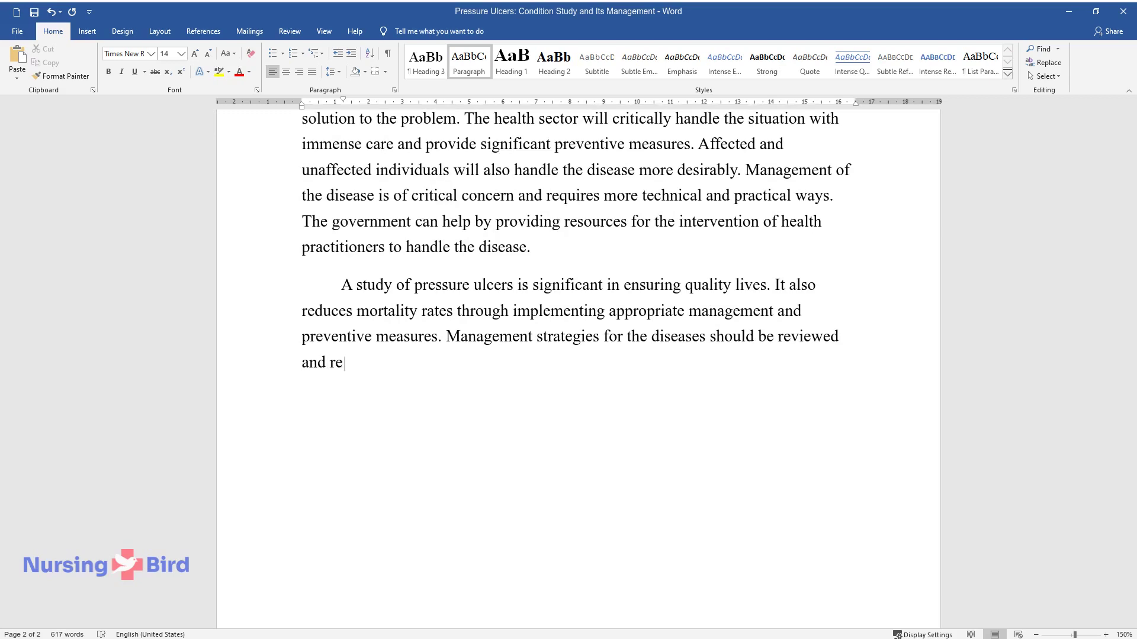
{"action": "type", "text": "placed with more practical ways. Add"}
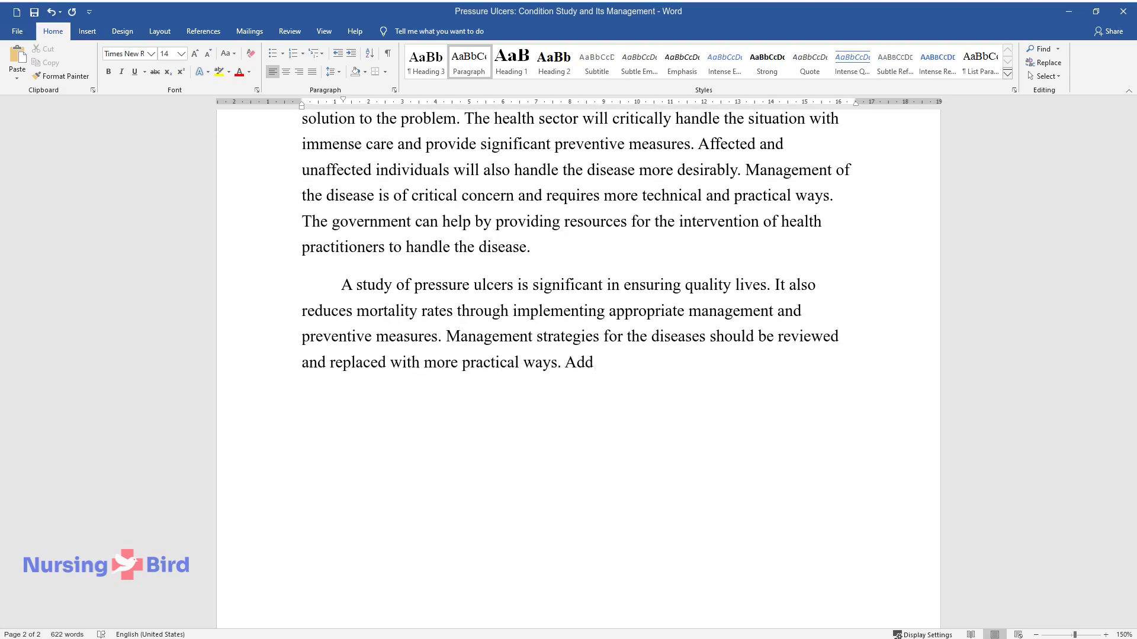
{"action": "type", "text": "itionally, the patients should cont"}
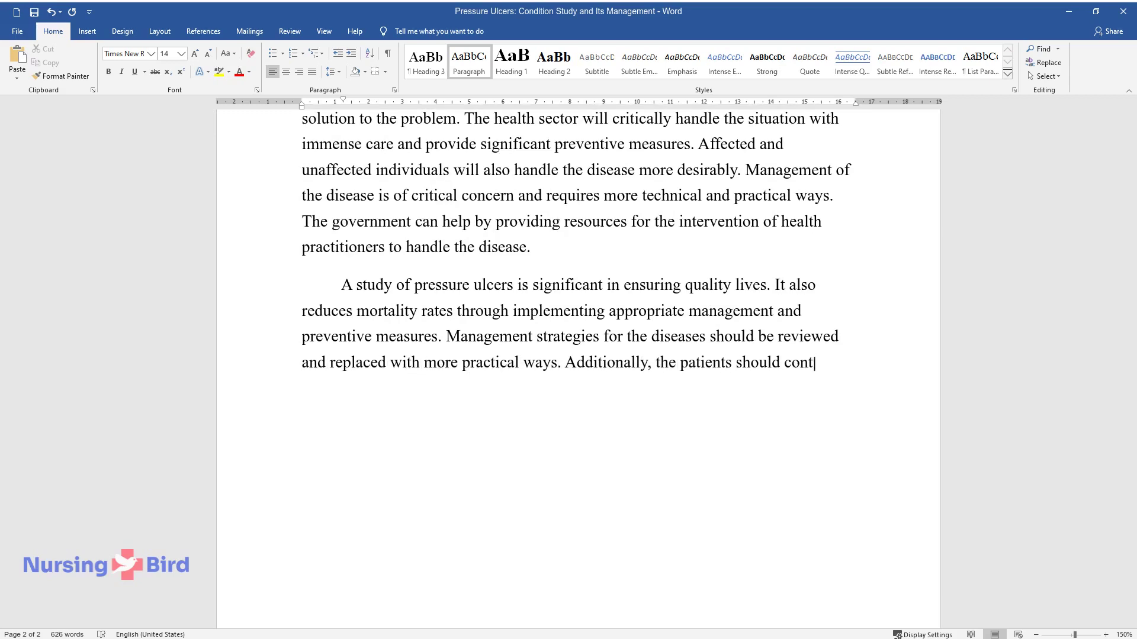
{"action": "type", "text": "ribute widely to the management and"}
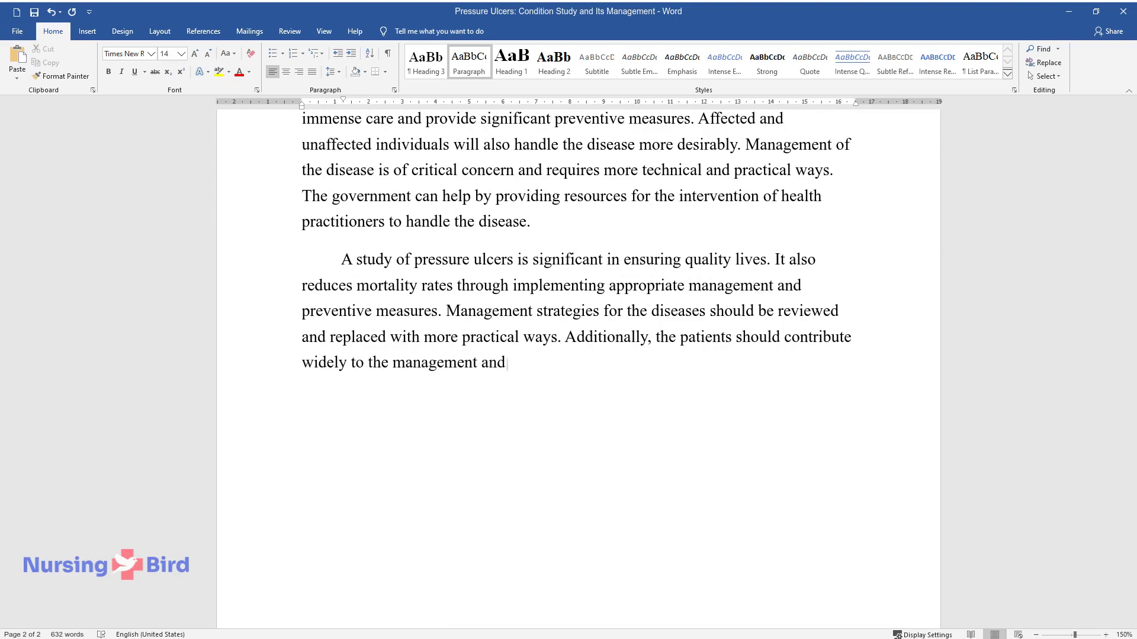
{"action": "type", "text": " preventive strategies since they a"}
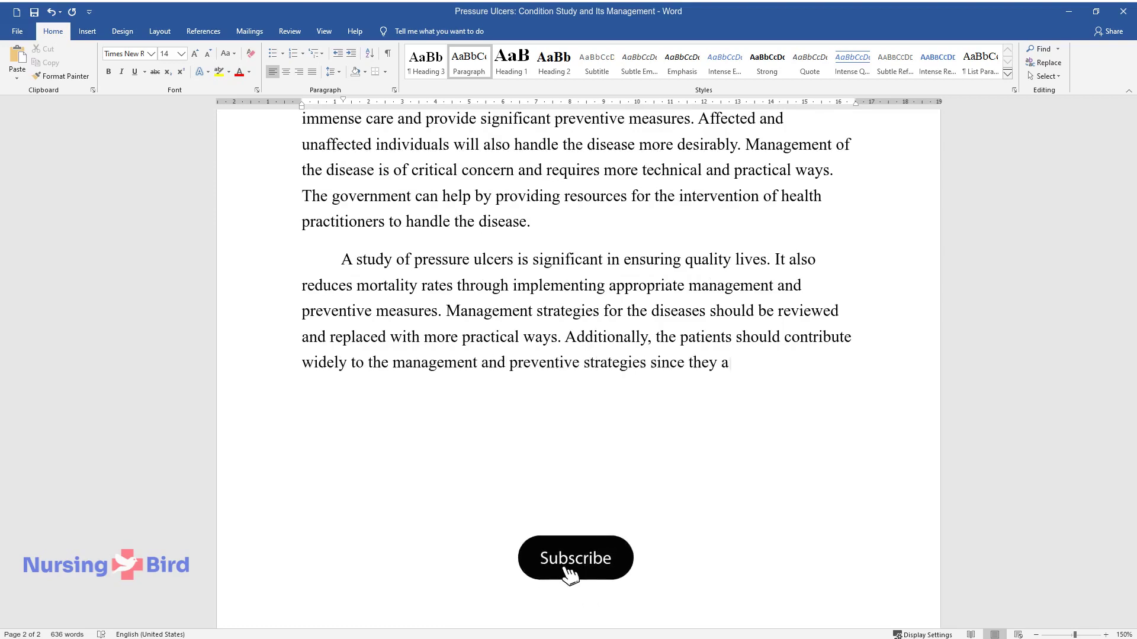
{"action": "type", "text": "re the victims. The community should be aware of the"}
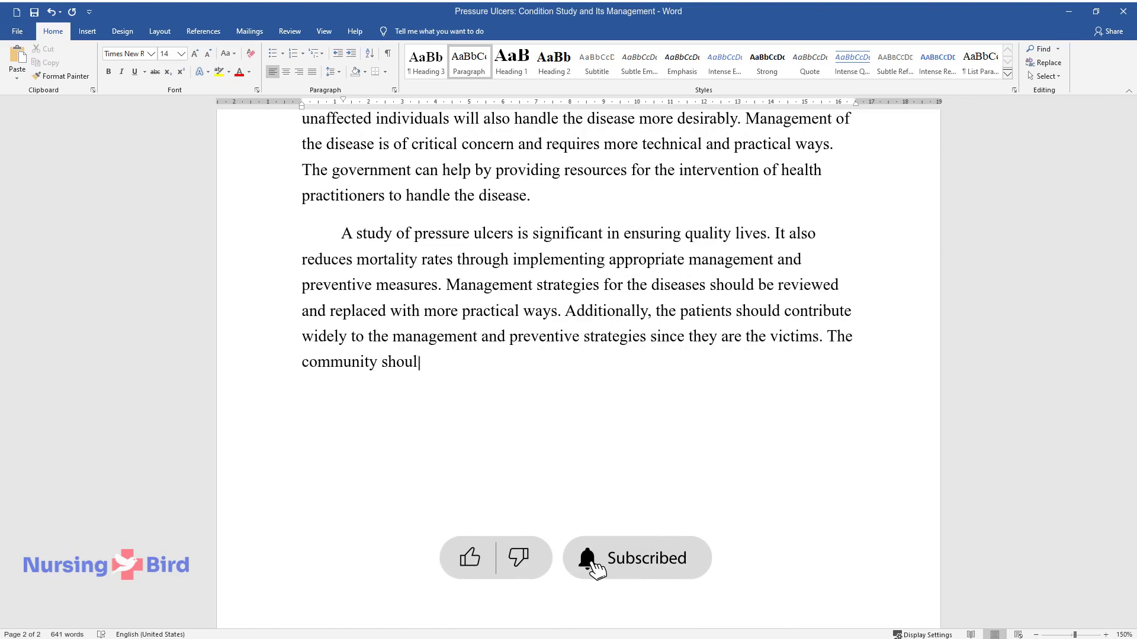
{"action": "type", "text": " disease and ensur"}
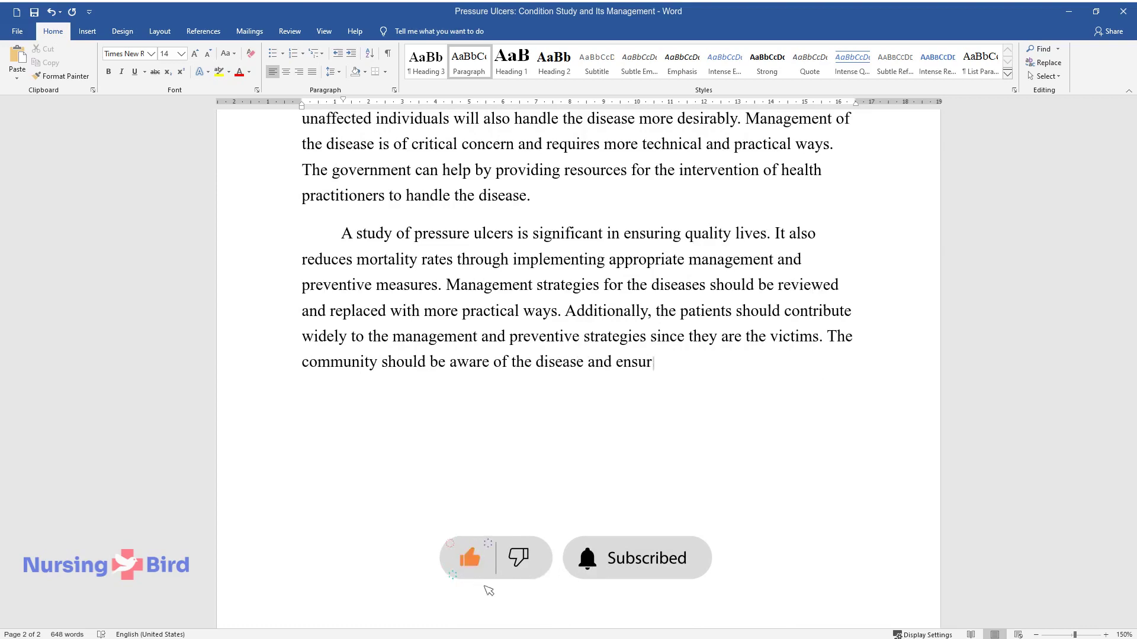
{"action": "type", "text": "e they implement preventive measure"}
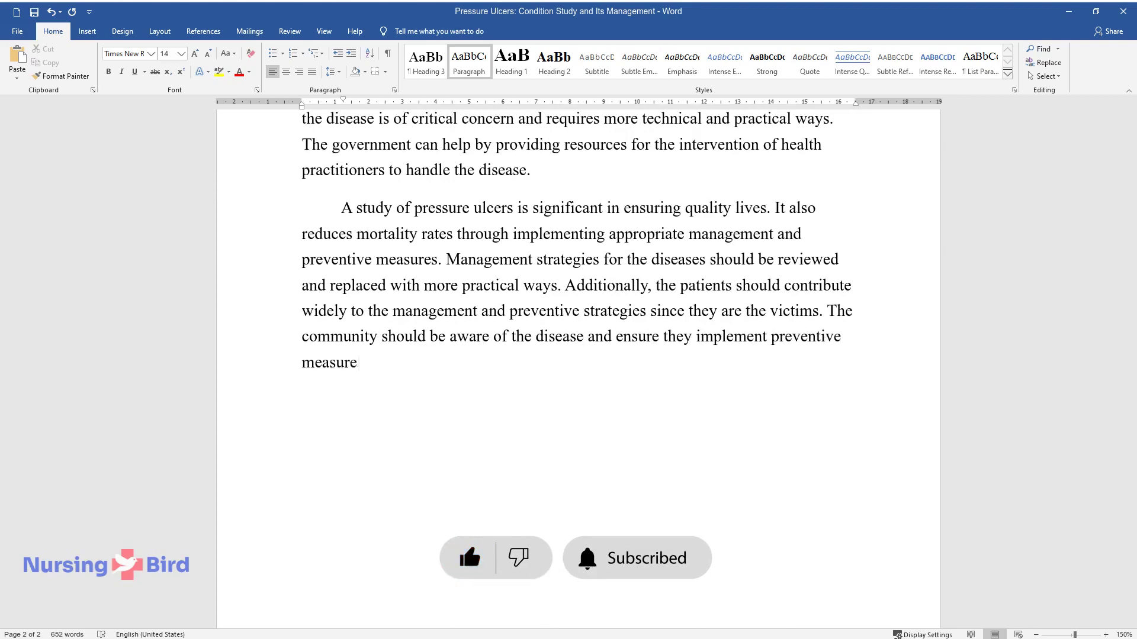